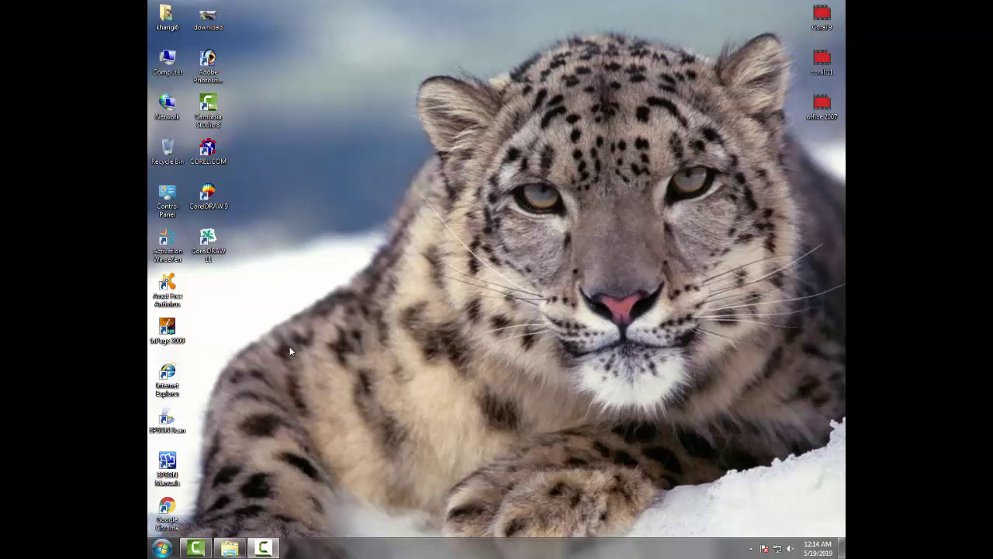
right_click(321, 152)
right_click(316, 132)
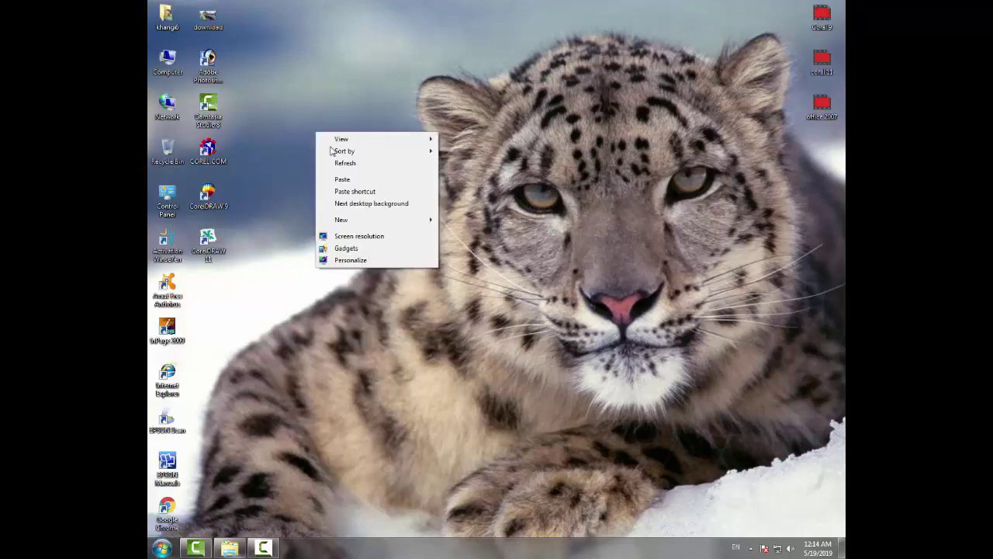
left_click(345, 164)
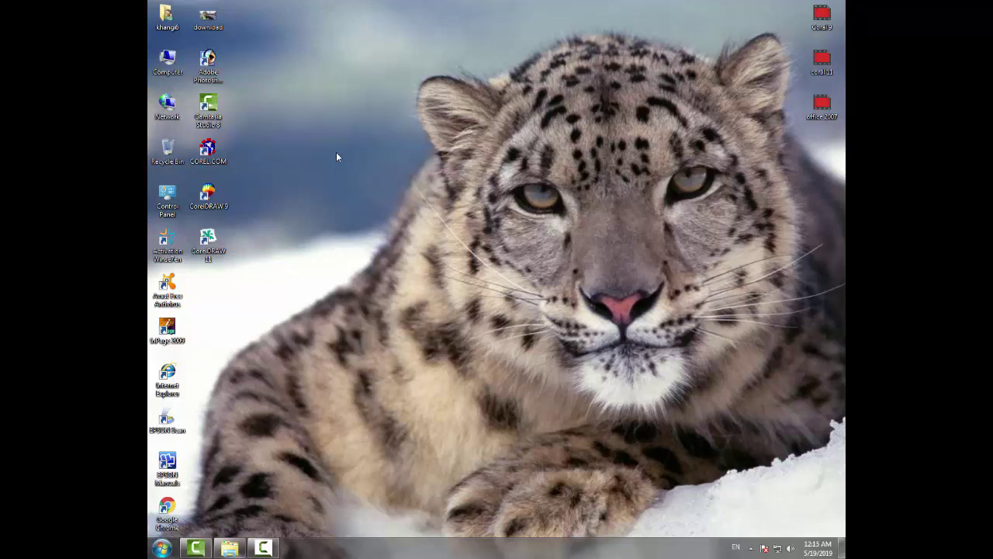
right_click(330, 165)
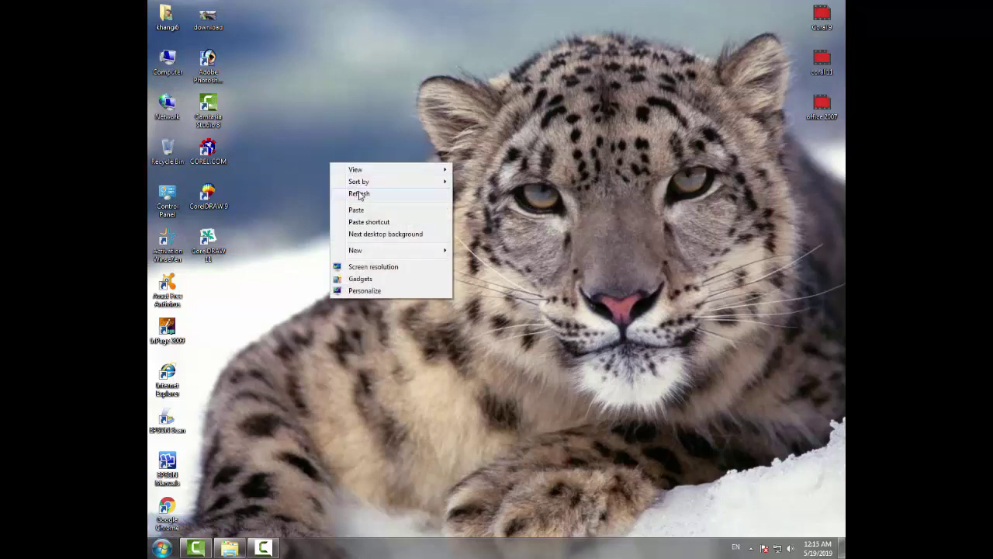
left_click(359, 193)
right_click(302, 141)
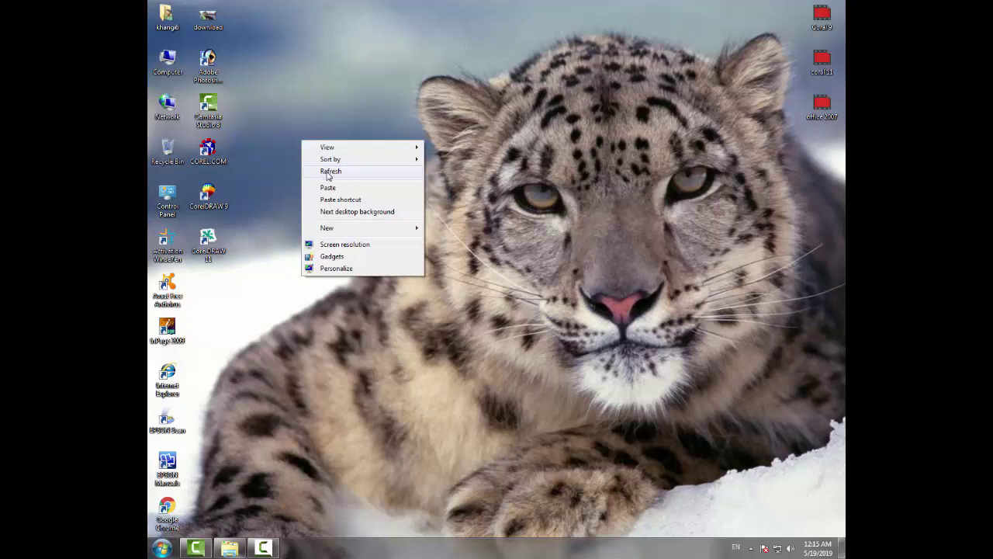
left_click(326, 172)
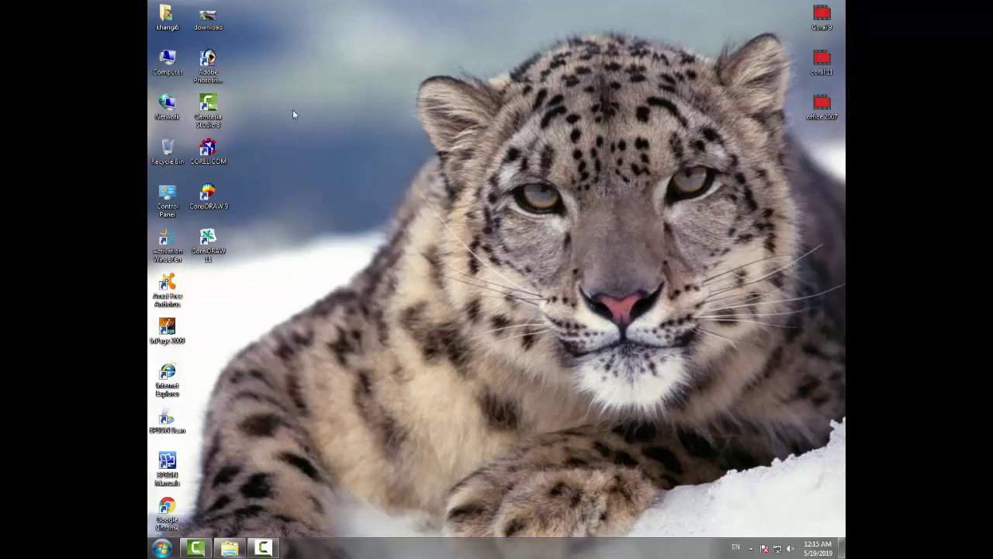
right_click(291, 116)
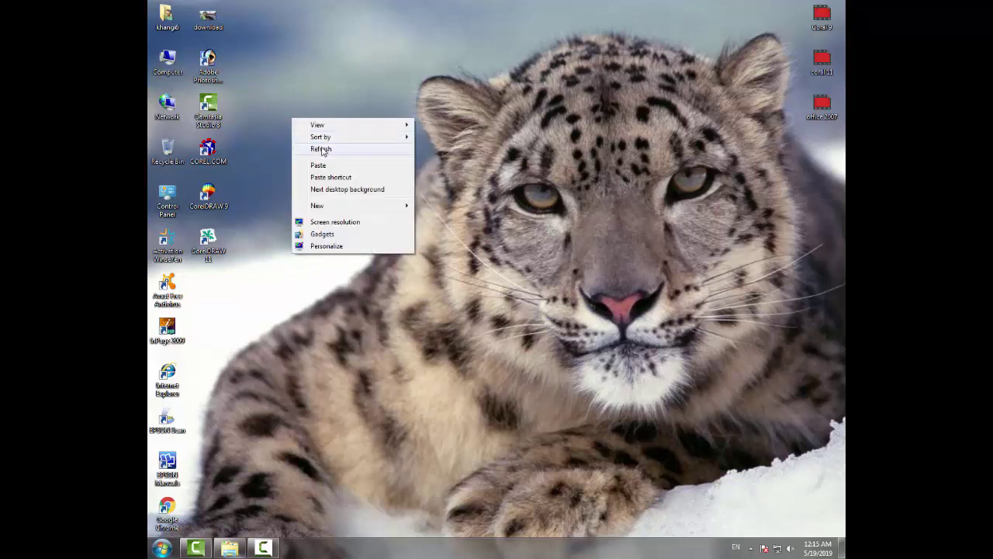
left_click(316, 150)
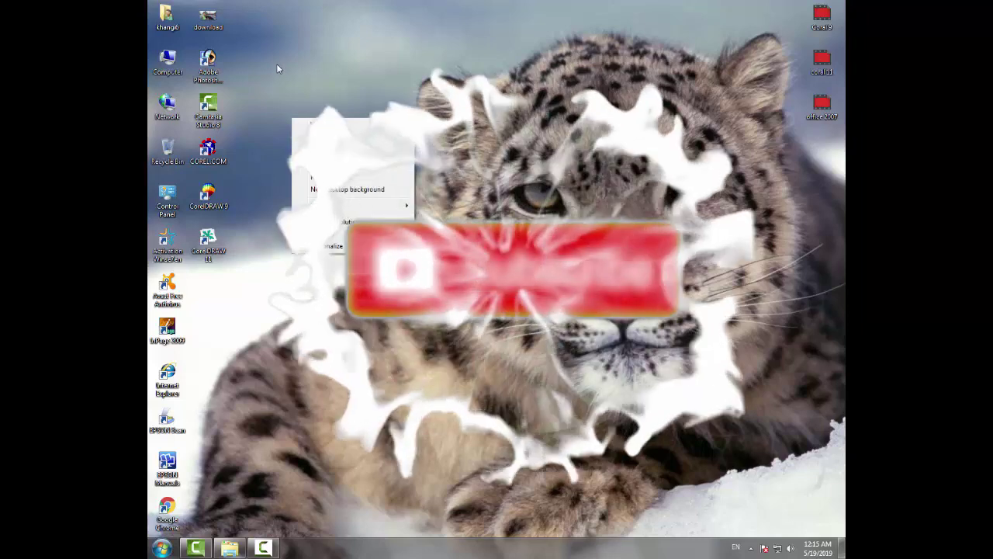
right_click(276, 65)
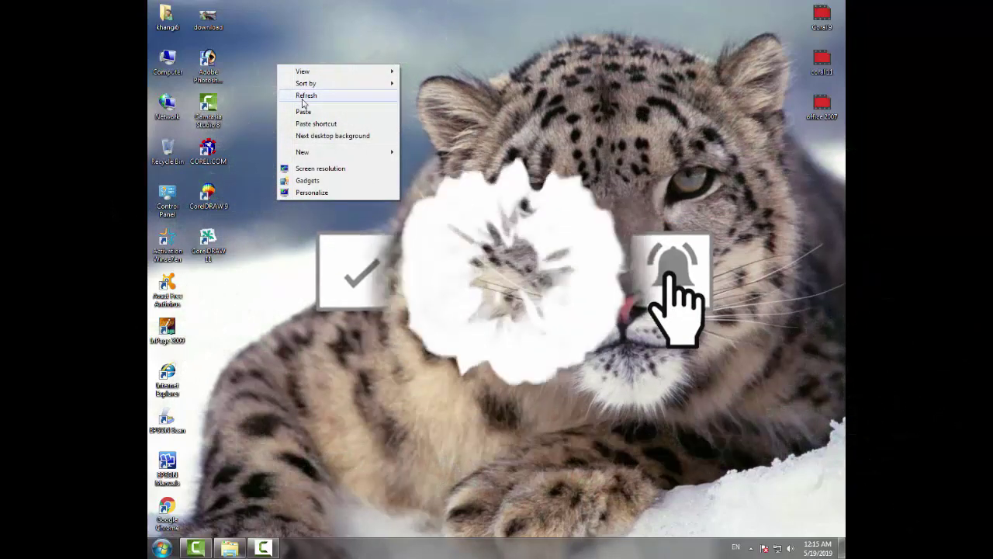
left_click(304, 96)
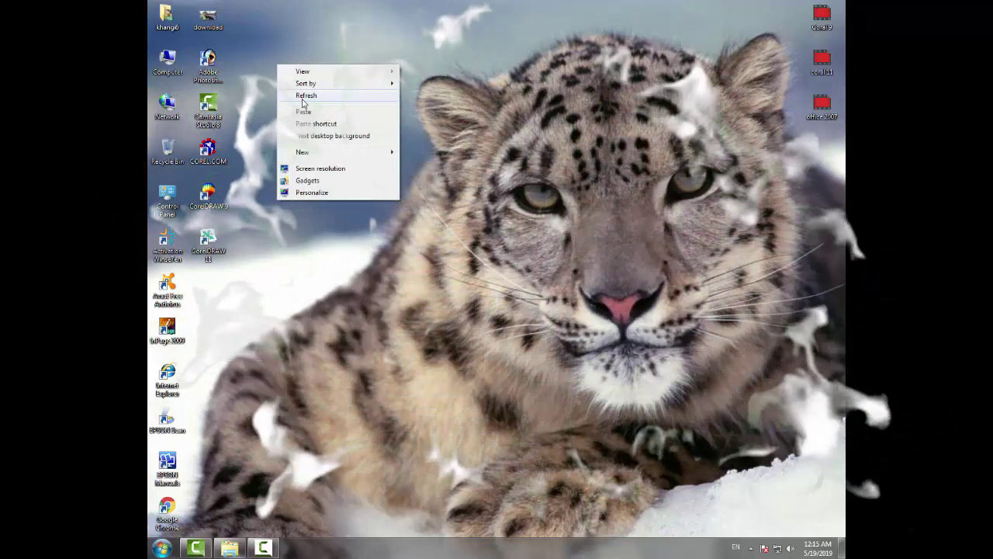
left_click(292, 95)
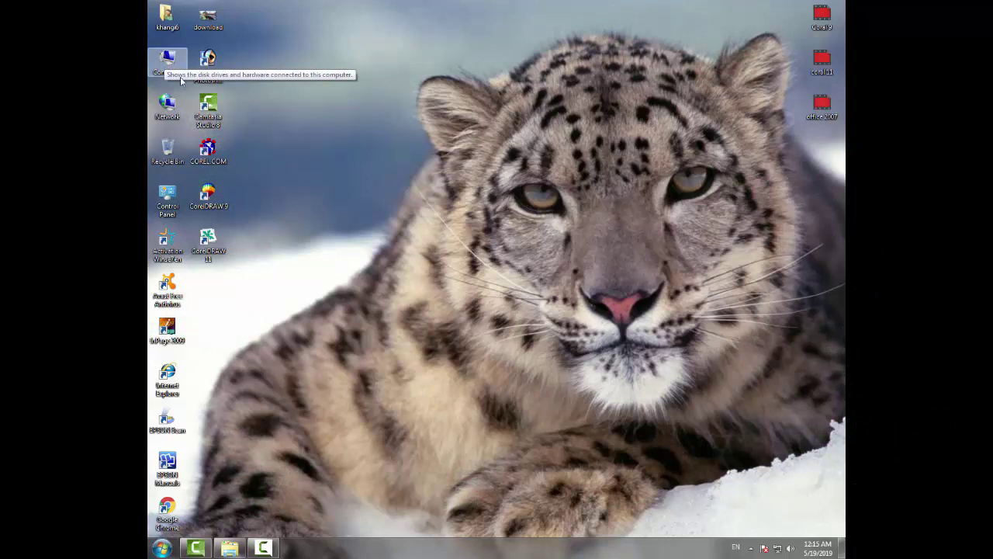
right_click(284, 59)
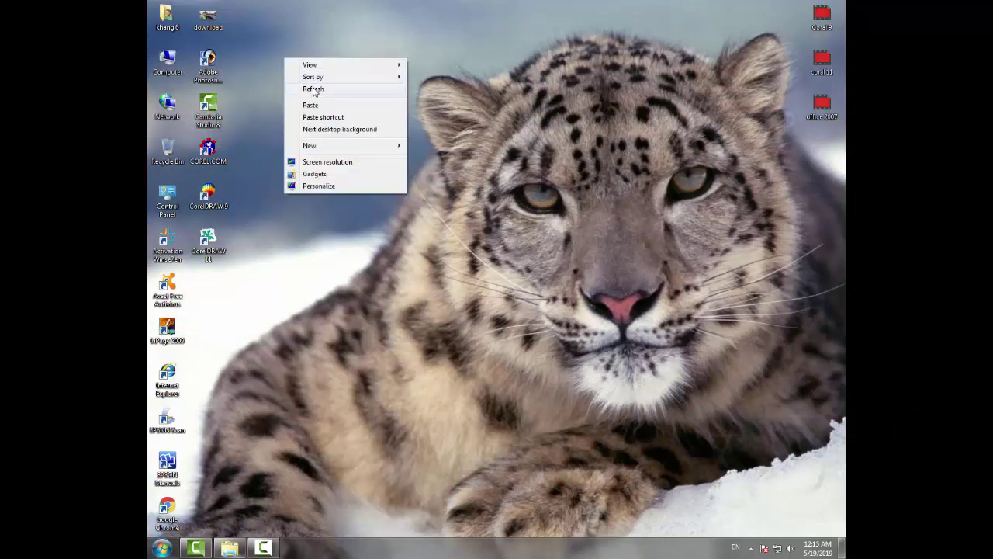
left_click(313, 90)
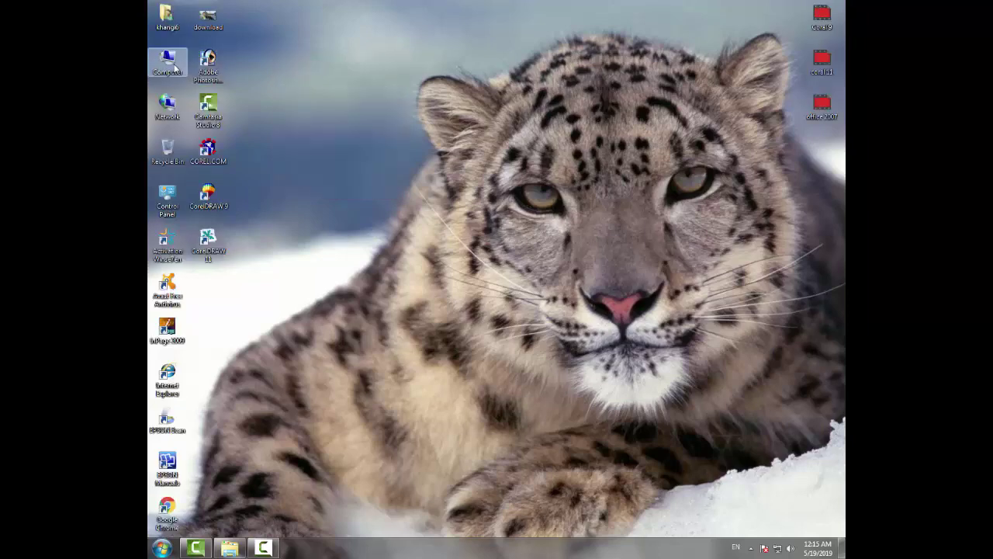
Step: Open the Epson Printer archive stored on the Software Data (H:) drive
double_click(166, 61)
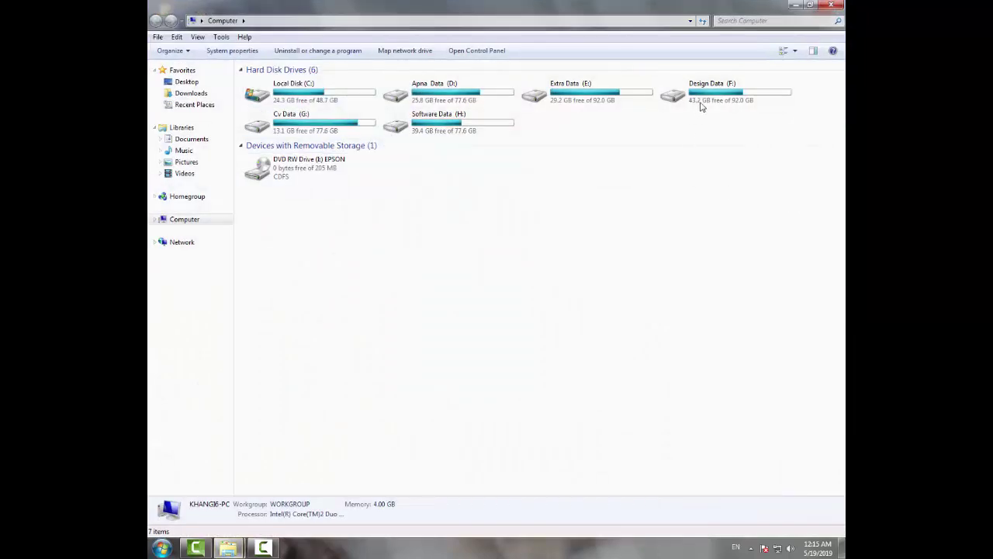
double_click(434, 122)
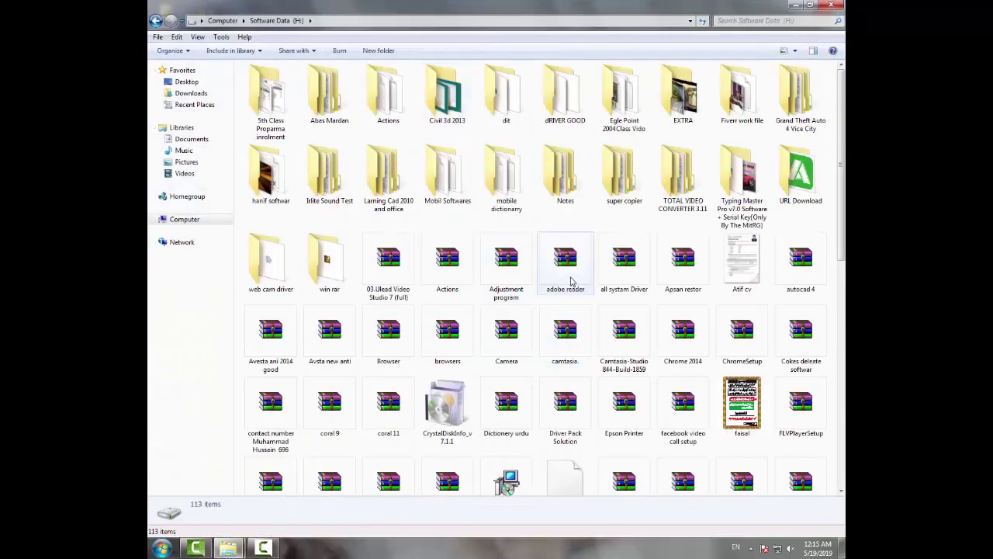
left_click(571, 281)
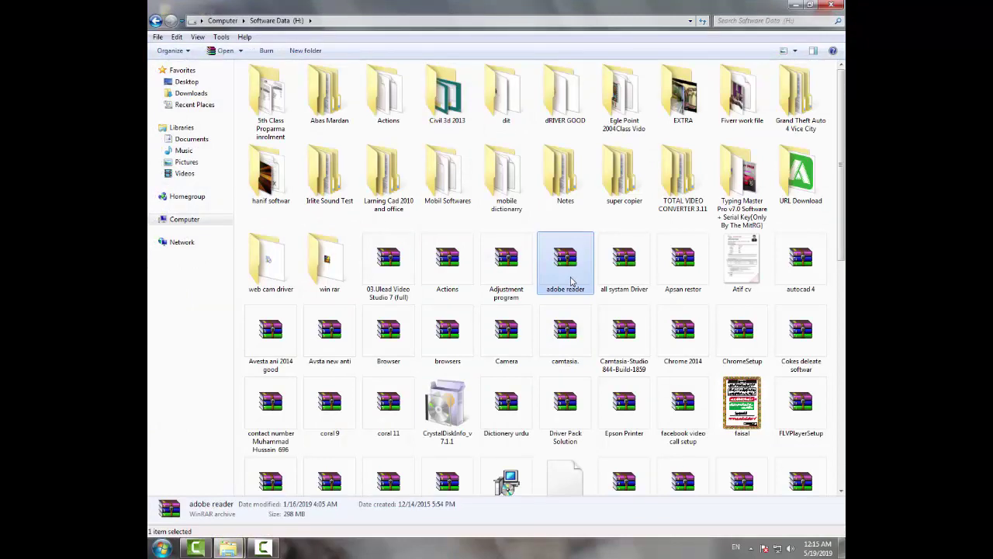
key("Right")
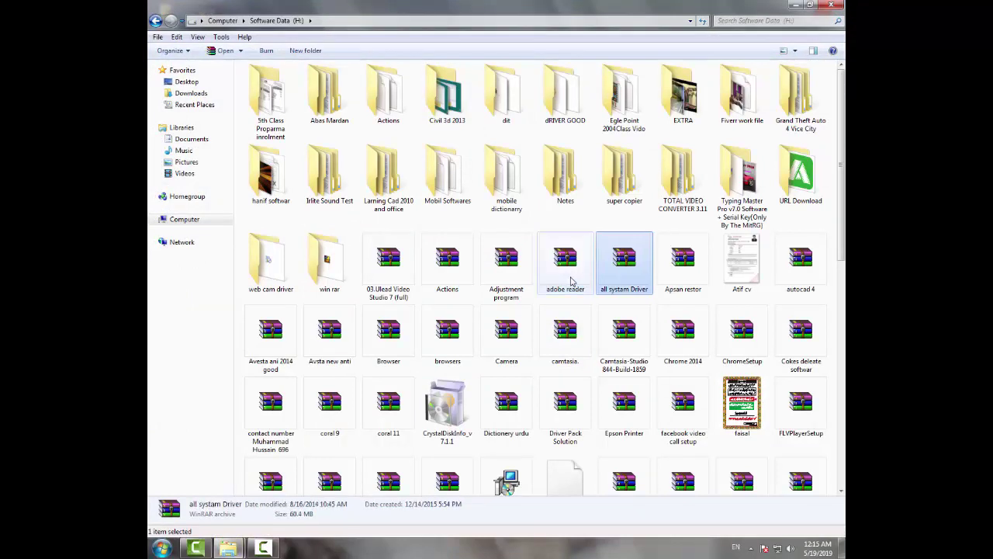
key("Right")
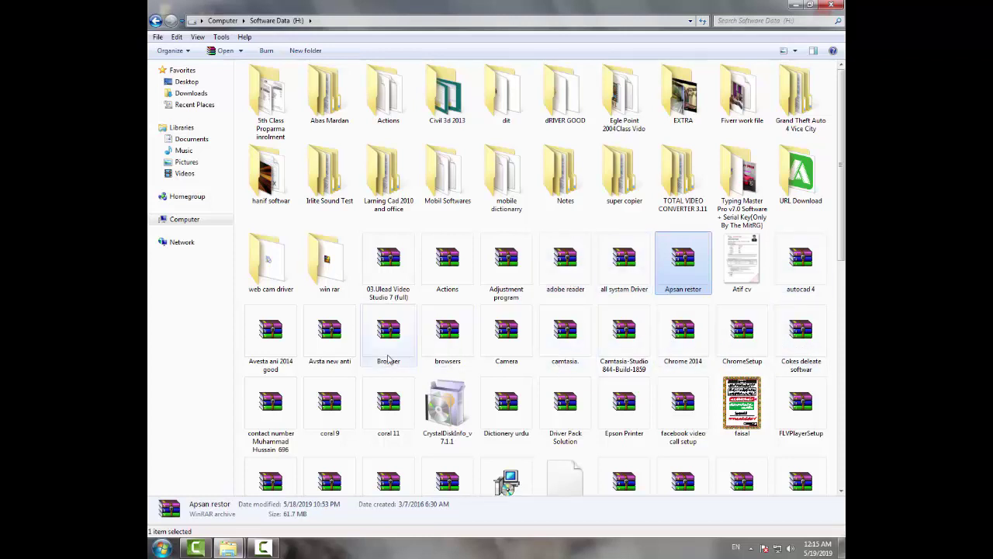
left_click(321, 347)
left_click(286, 355)
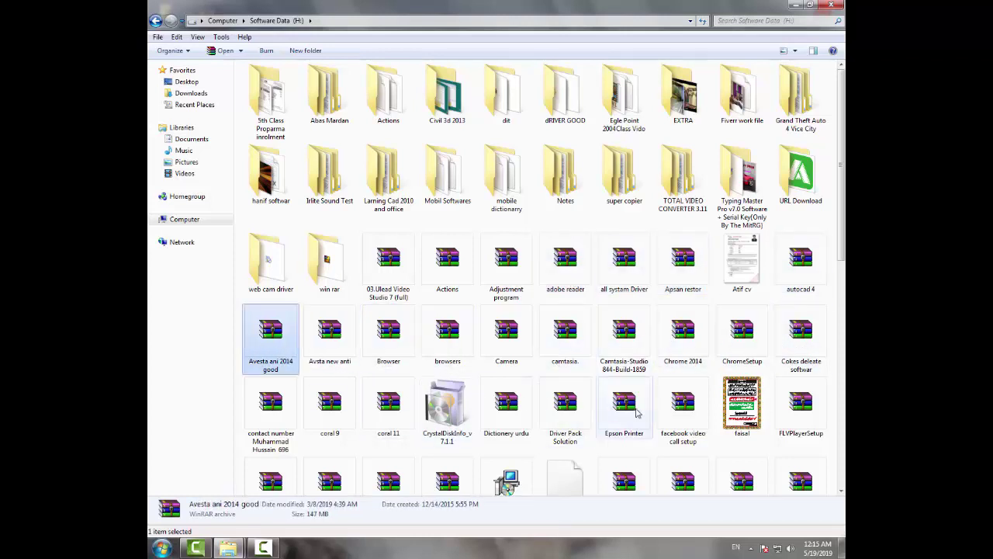
double_click(617, 404)
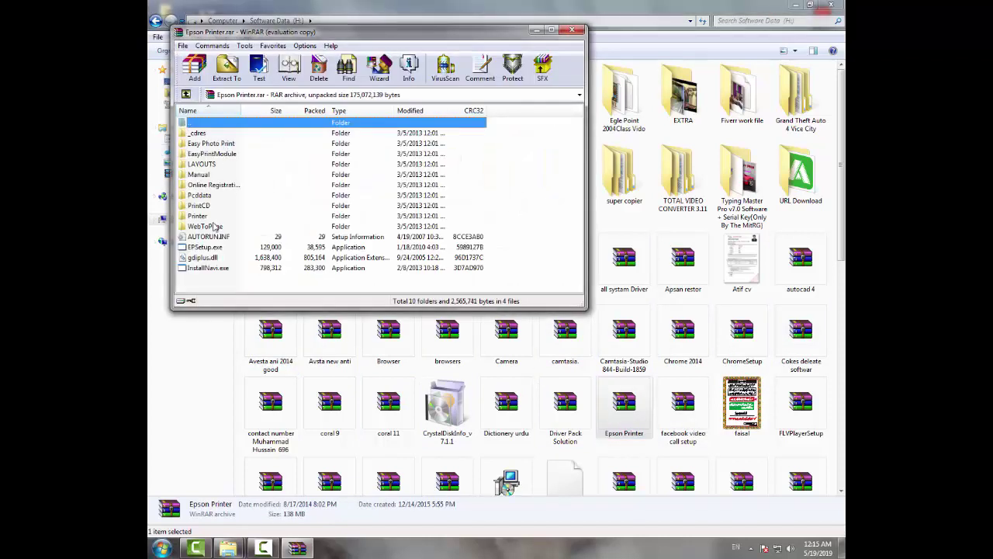
Step: Run EPSetup.exe from the Epson Printer archive and minimize the file browser and archive windows, leaving the installer in view
double_click(204, 247)
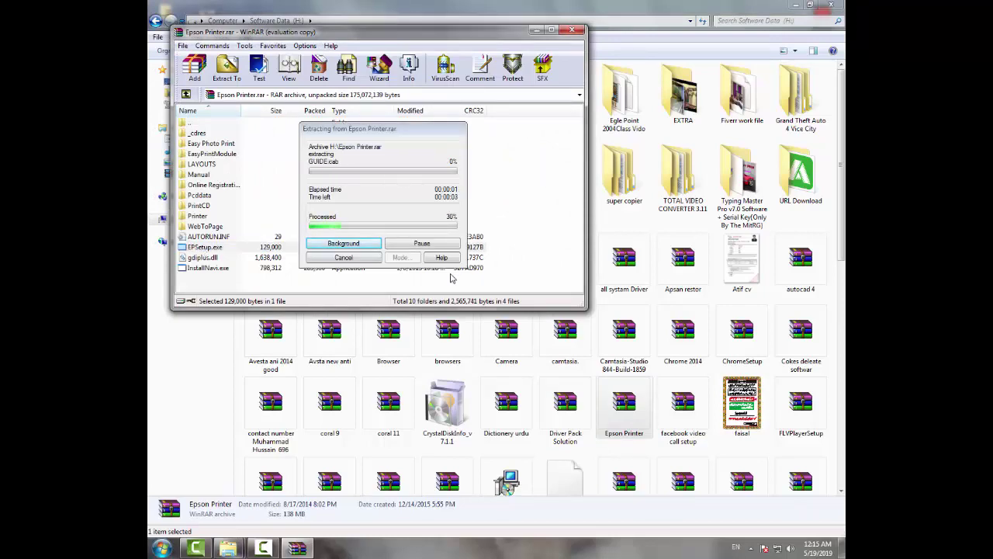
left_click(797, 6)
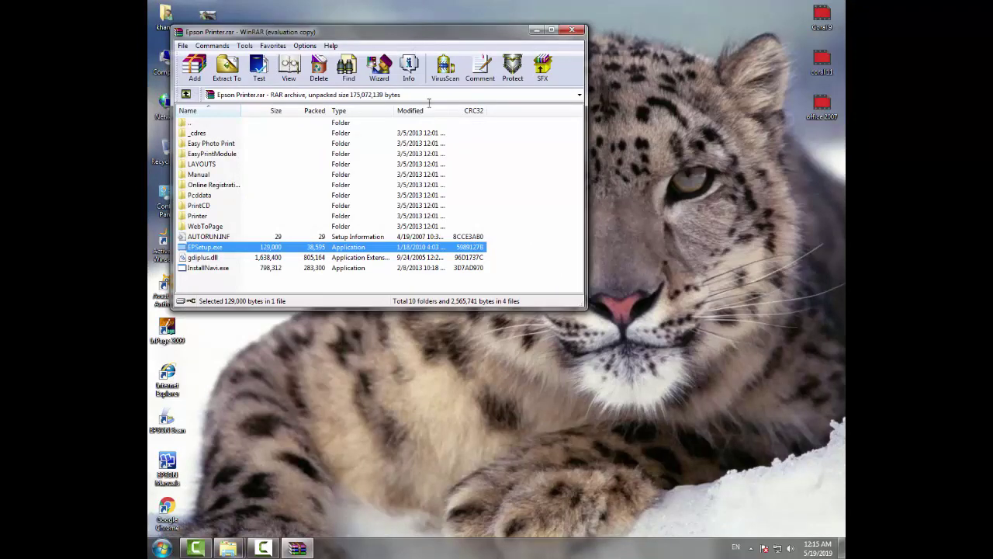
left_click(535, 33)
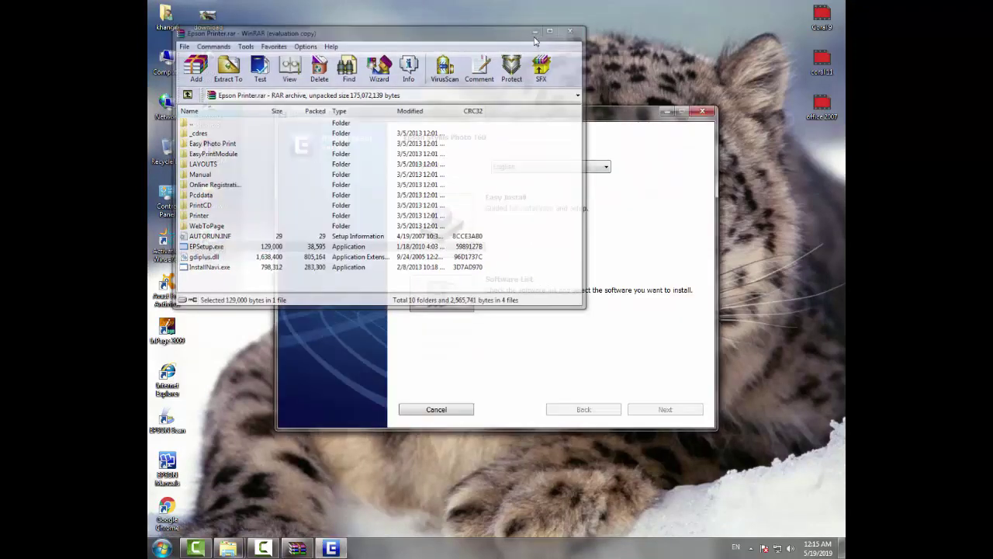
left_click_drag(392, 116, 404, 124)
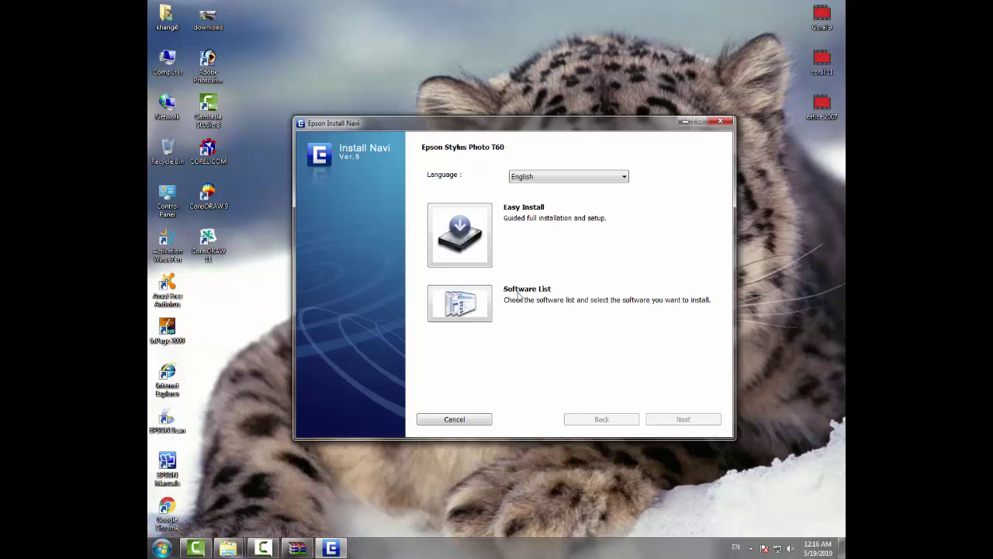
Step: Start the Easy Install for the Epson Stylus Photo T60, agreeing to the license and including Epson Print CD and Epson Easy Photo Print
left_click(471, 237)
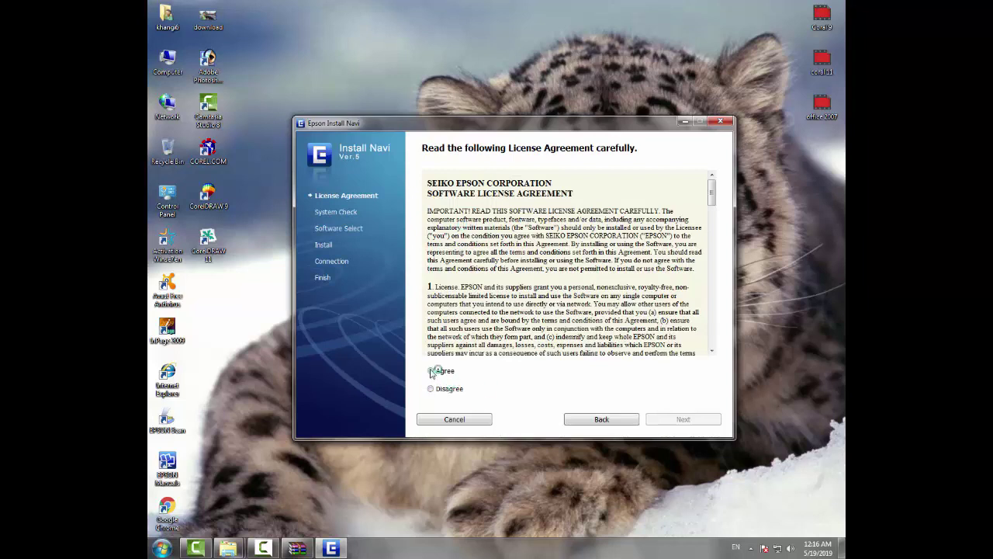
left_click(430, 371)
left_click(684, 421)
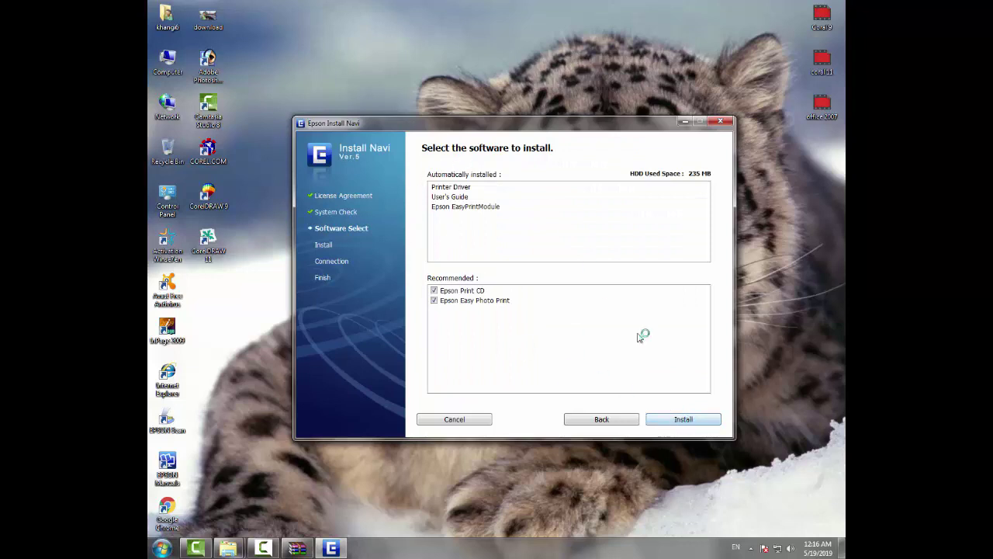
left_click(673, 419)
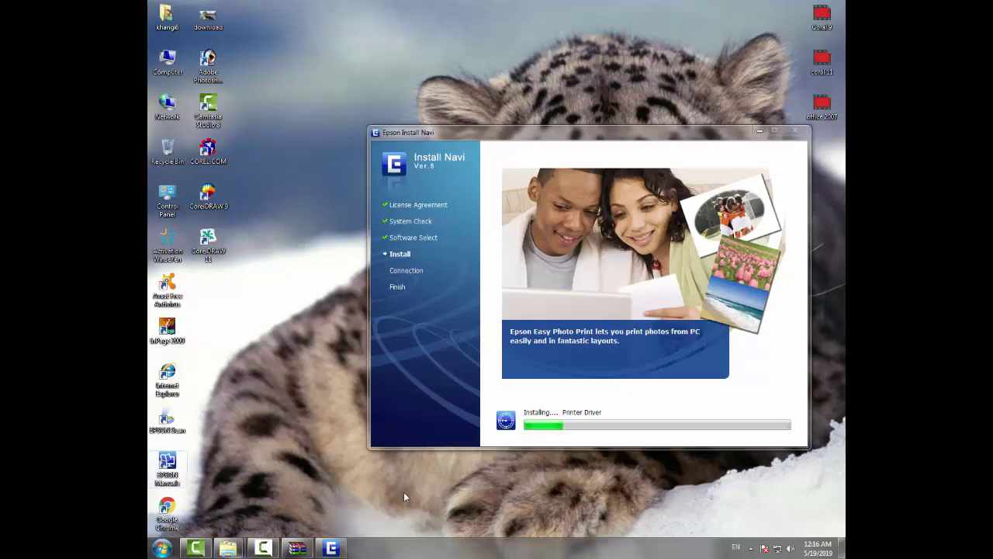
key("super")
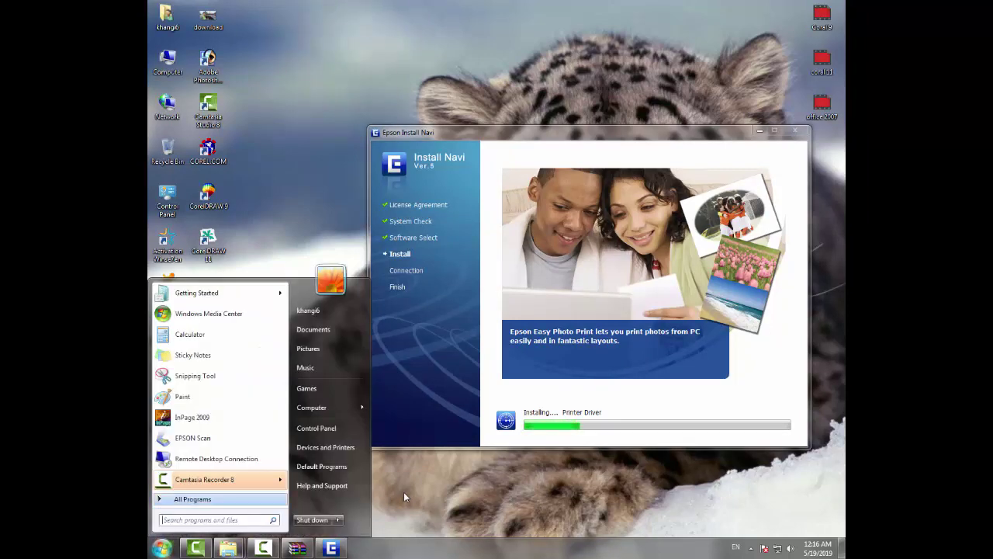
key("super")
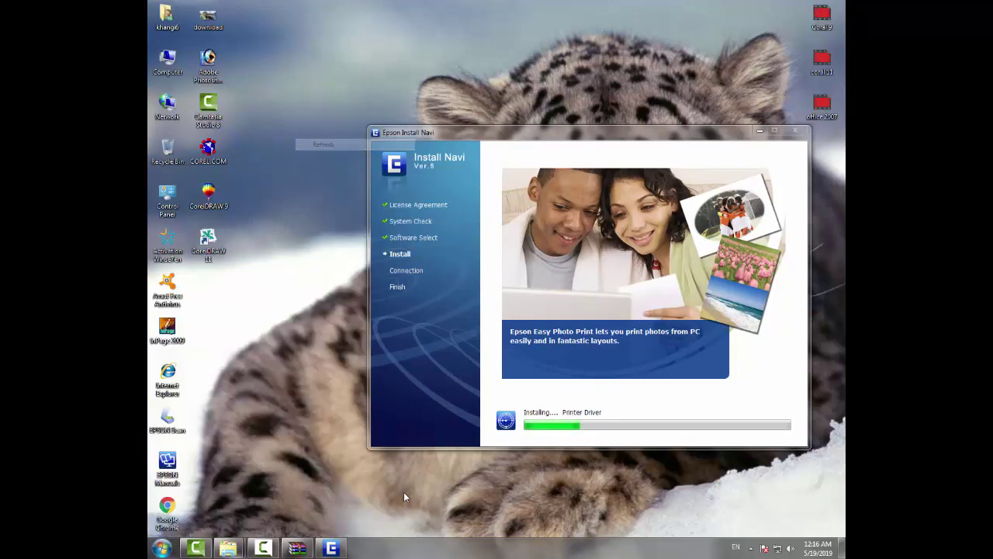
key("super")
key("Up")
key("Return")
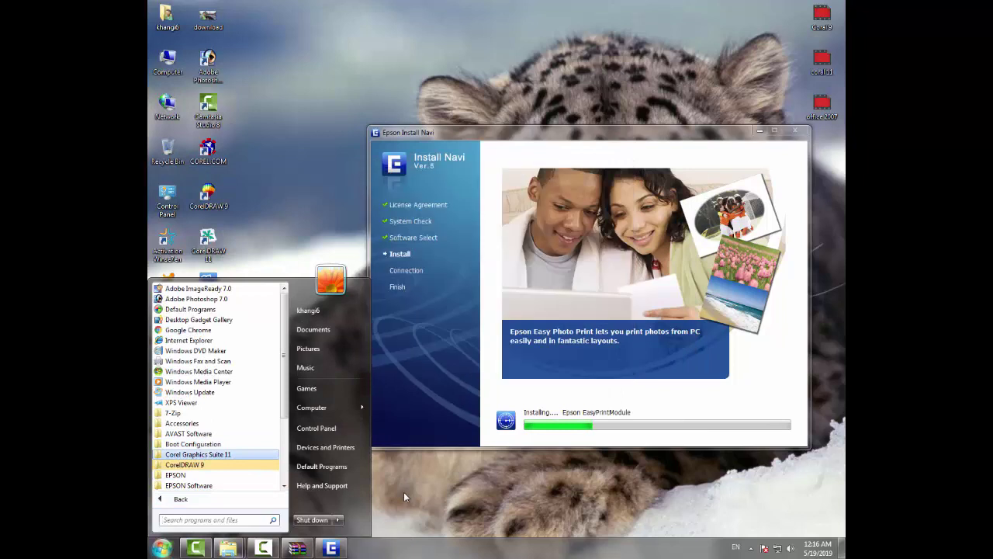
key("Down")
key("Down")
key("Down")
key("Up")
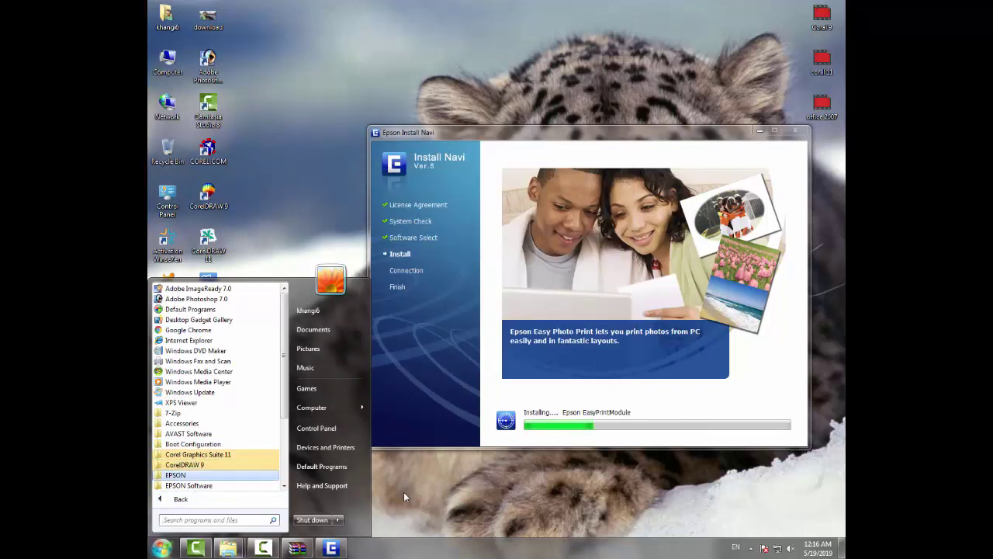
key("Down")
key("Down")
key("Down")
key("Down")
key("Down")
key("Down")
key("Down")
key("Down")
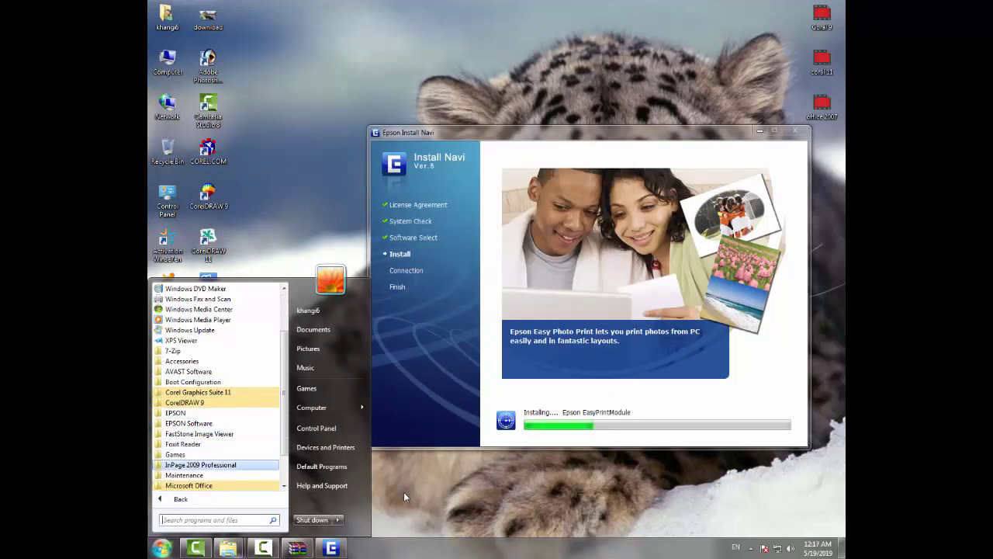
key("Up")
key("Up")
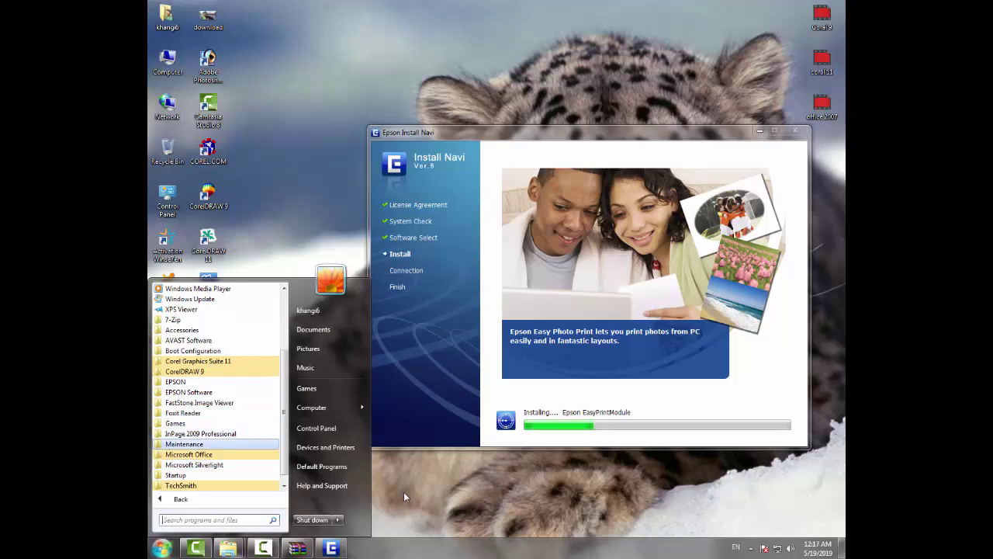
key("Up")
key("Up")
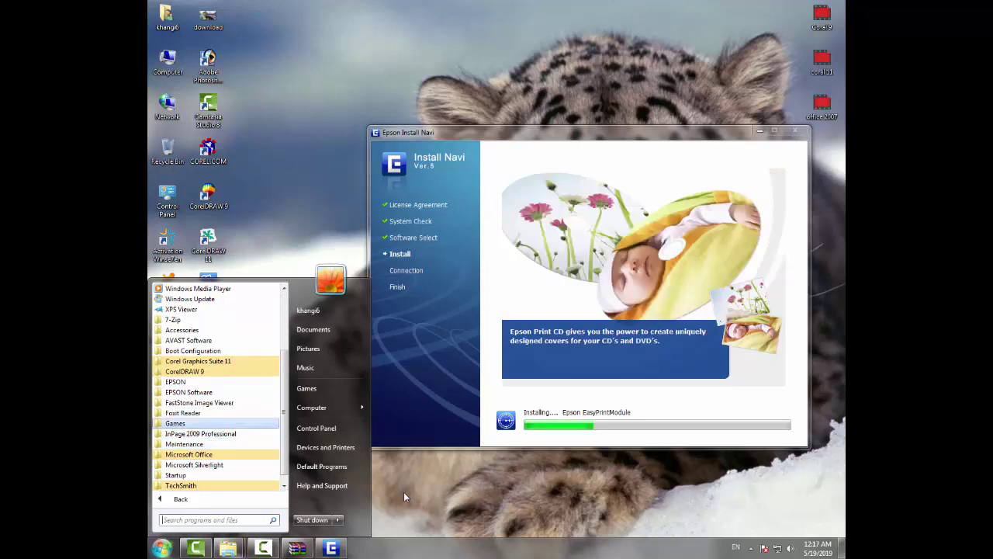
key("Down")
key("Down")
key("Down")
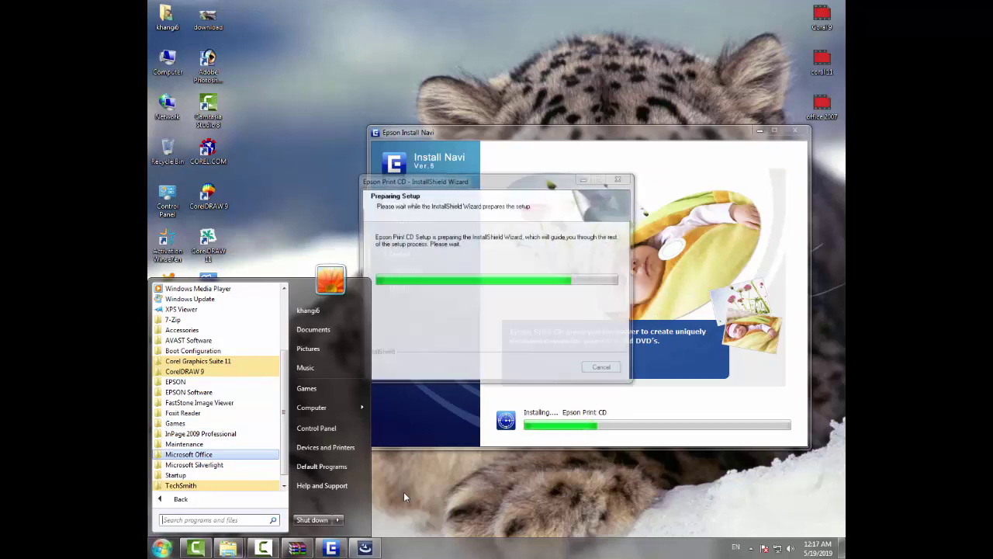
key("Right")
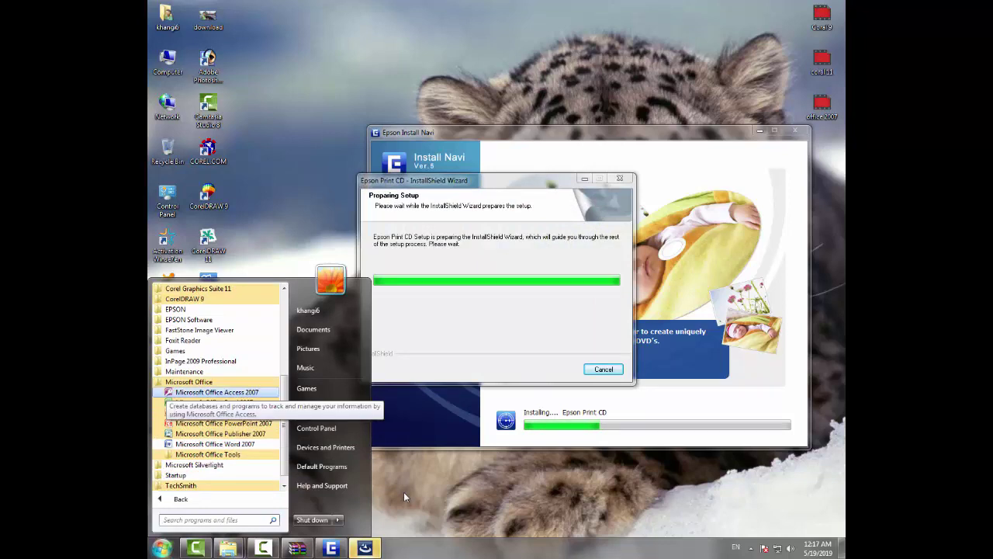
key("Down")
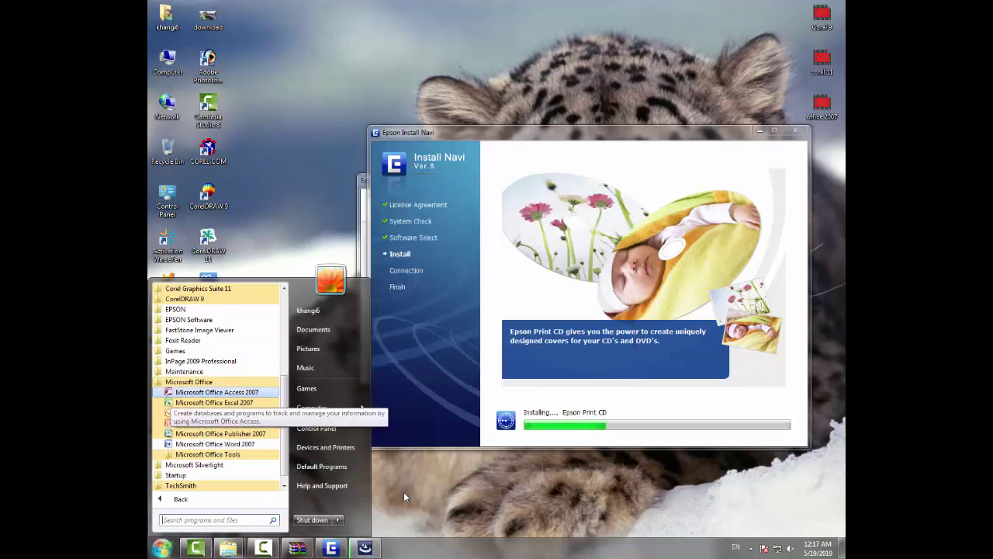
key("Down")
key("Down")
key("Down")
key("Down")
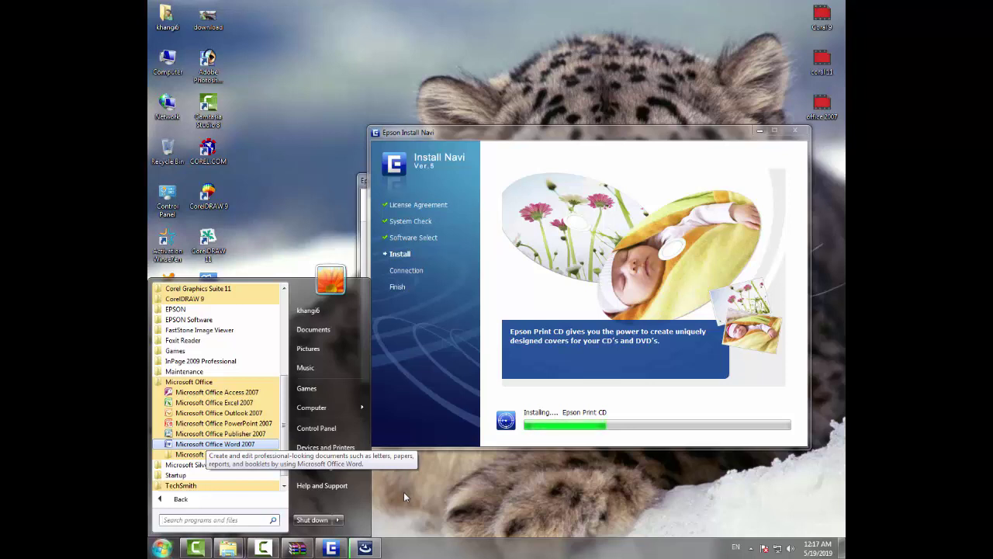
key("Up")
key("Down")
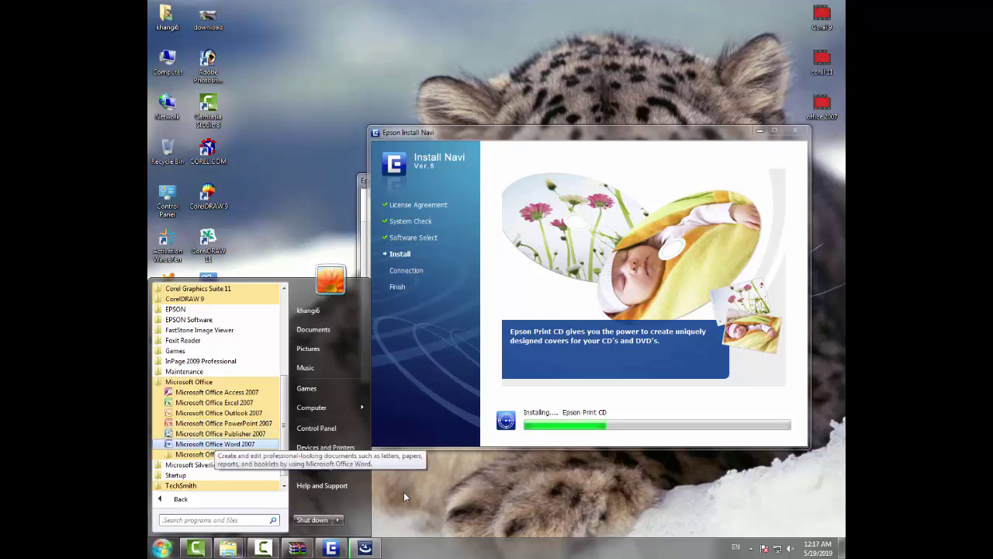
key("Down")
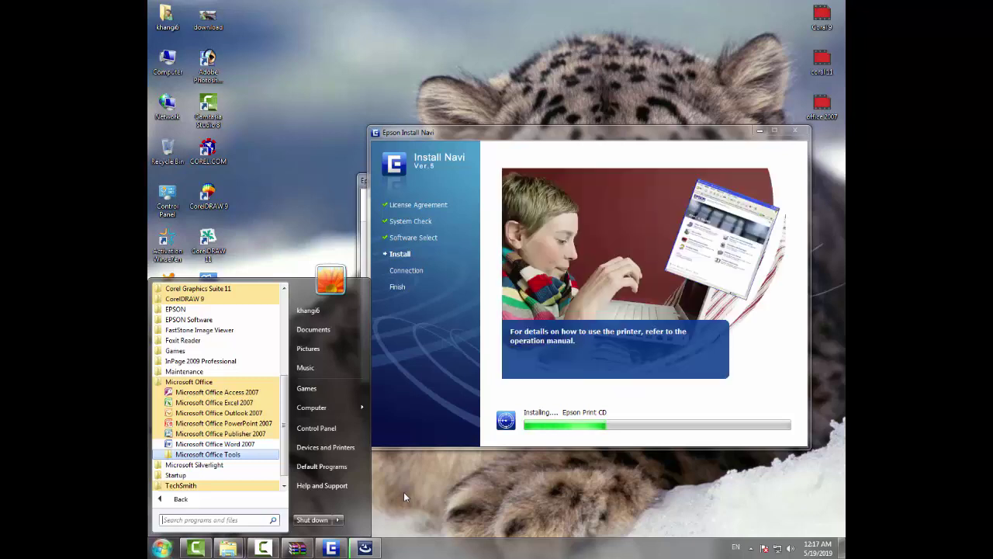
key("Down")
key("Down")
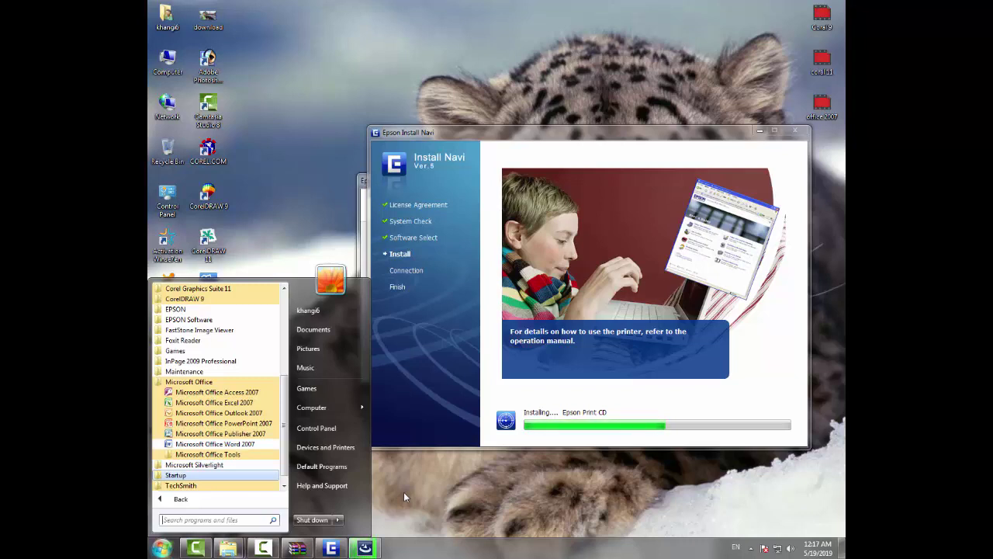
key("Up")
key("Up")
key("Up")
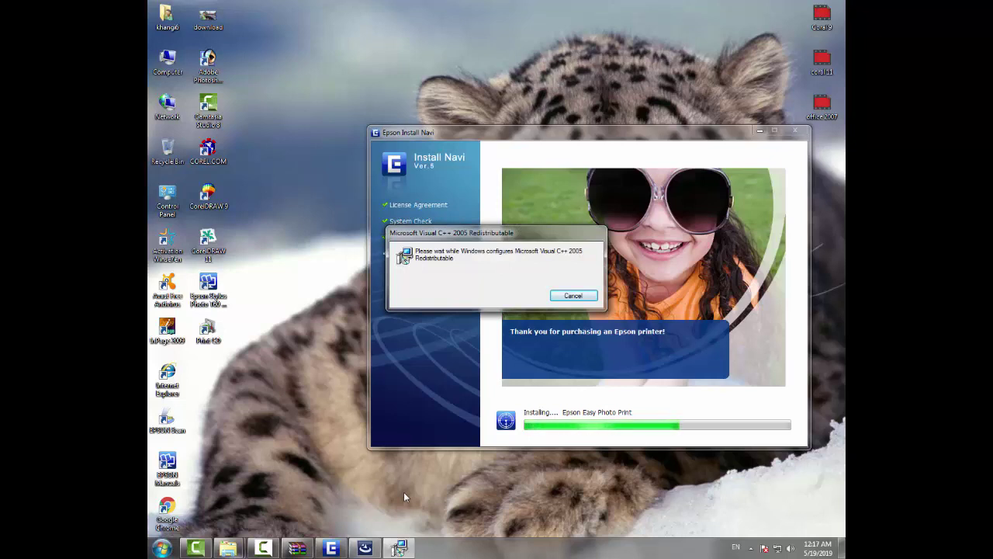
key("shift+F10")
key("e")
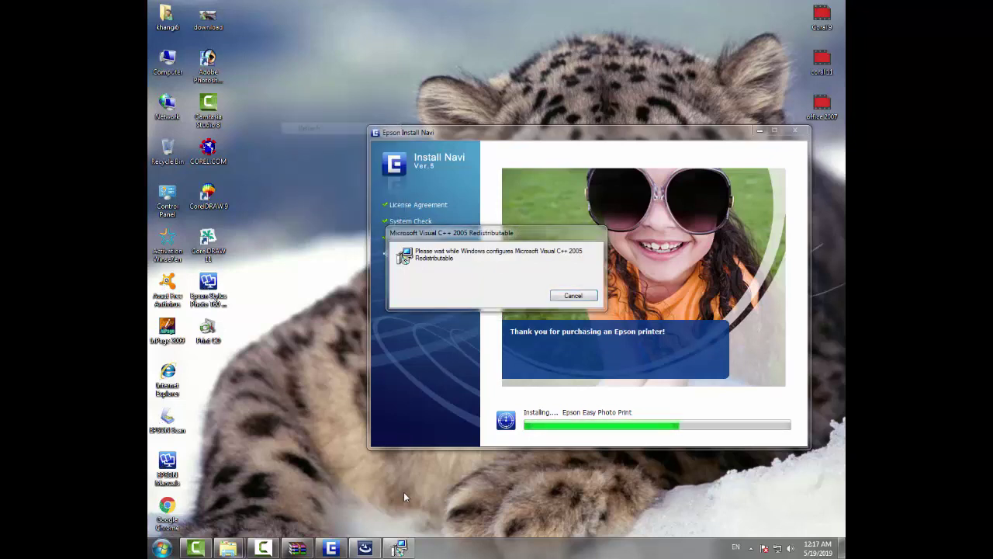
key("shift+F10")
key("e")
key("shift+F10")
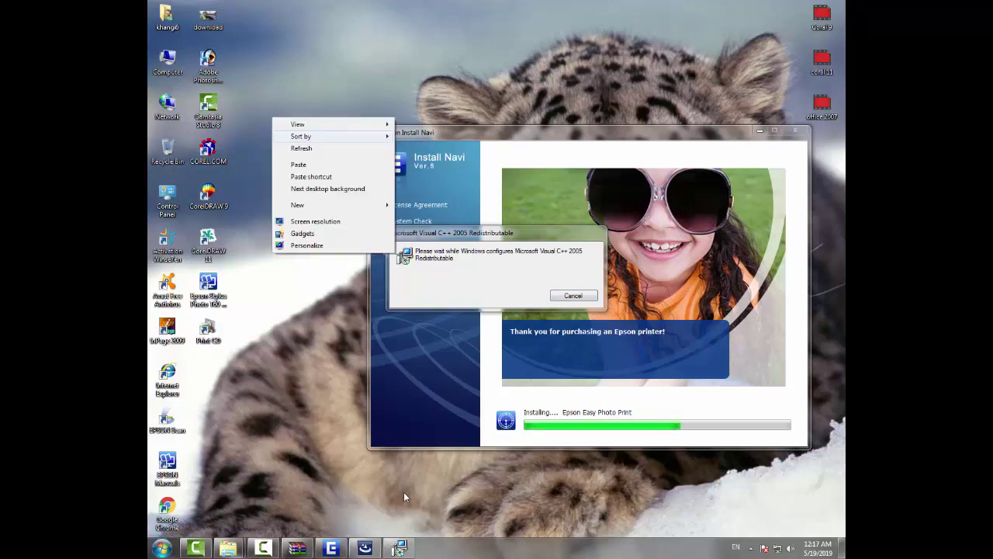
key("e")
key("shift+F10")
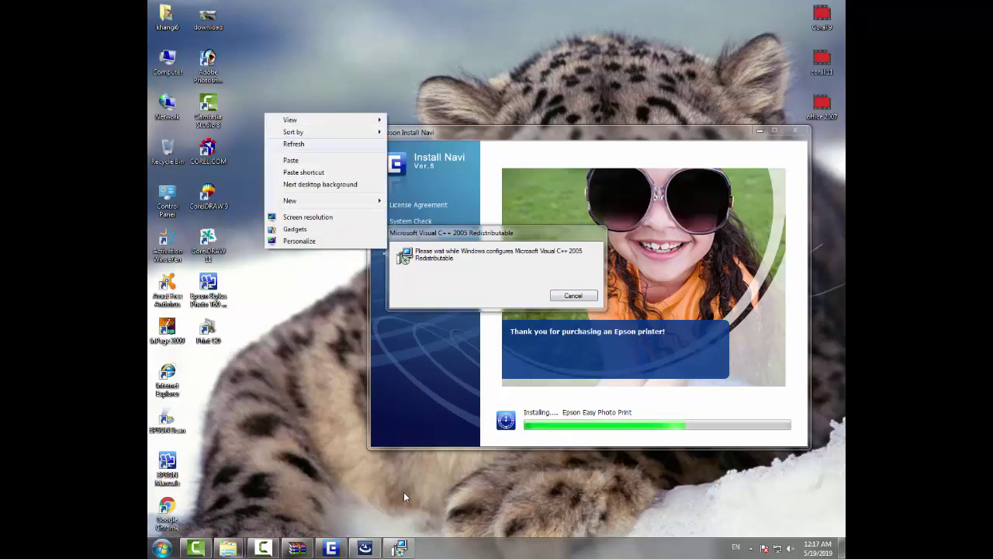
key("Escape")
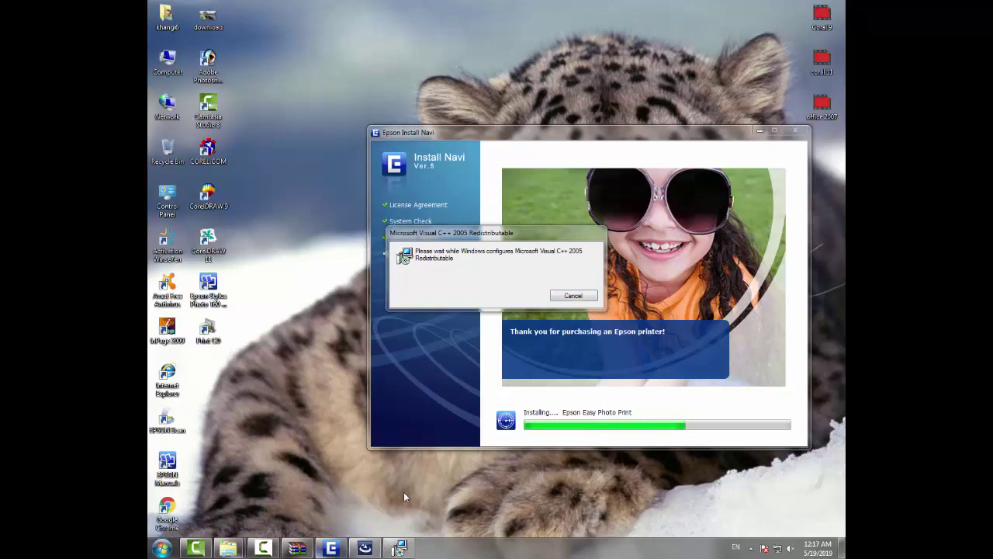
key("alt+Tab")
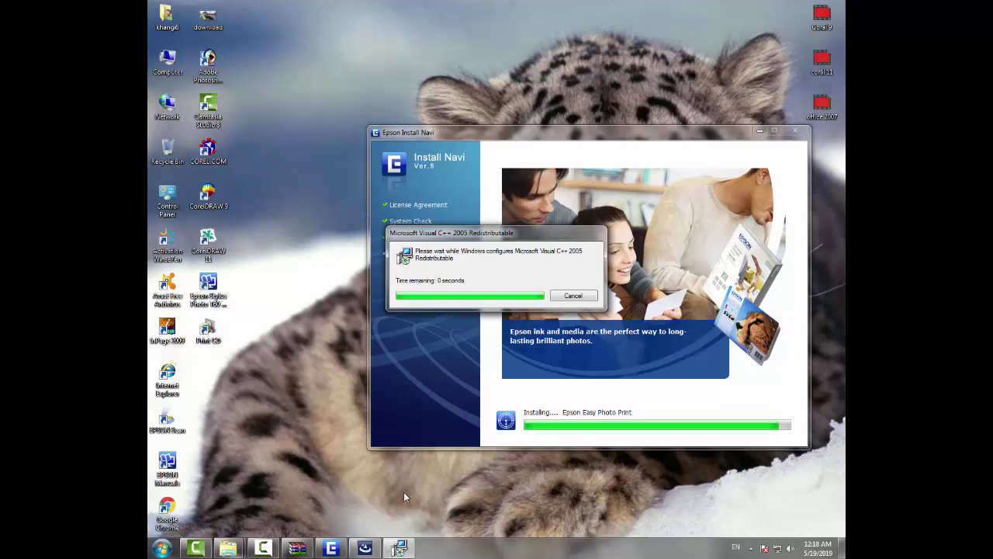
right_click(283, 48)
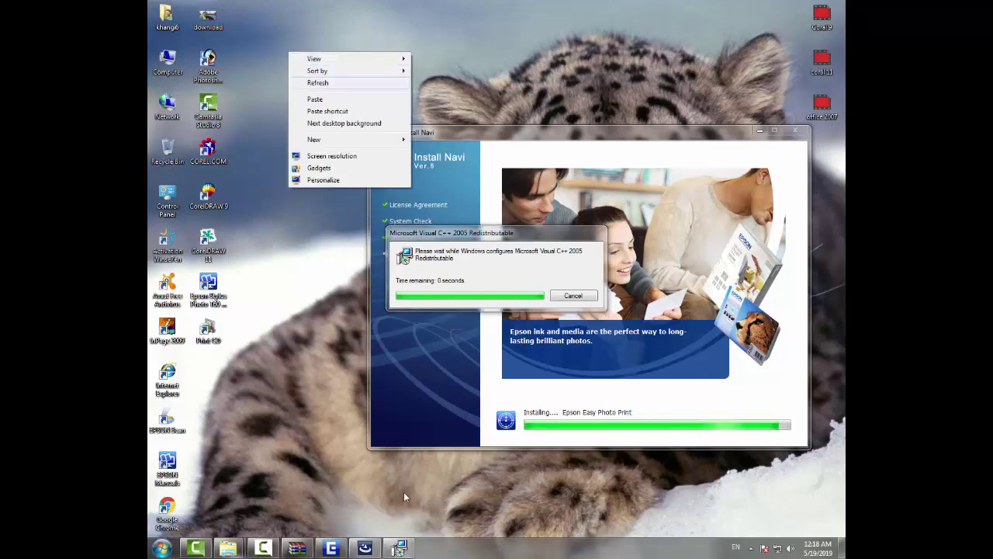
left_click(311, 78)
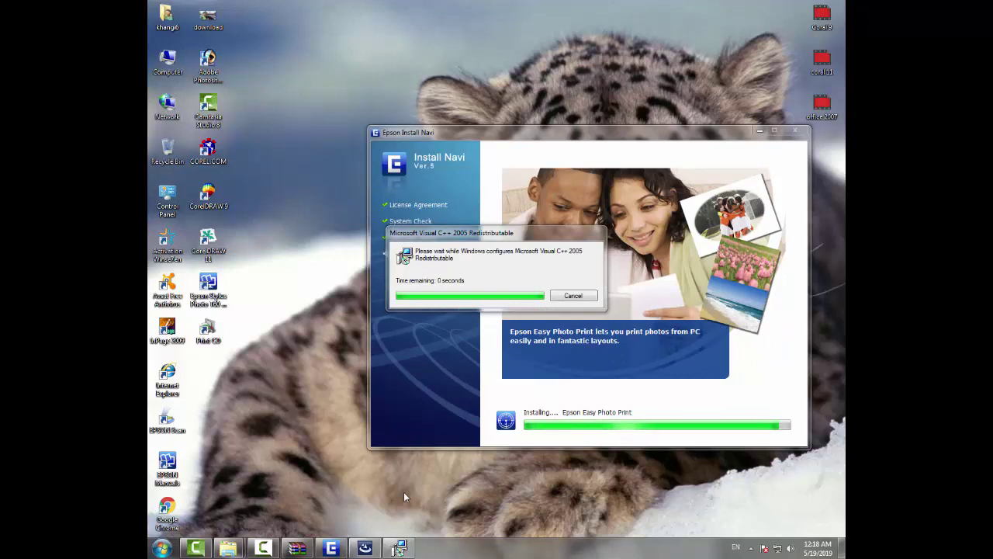
right_click(324, 51)
key("Return")
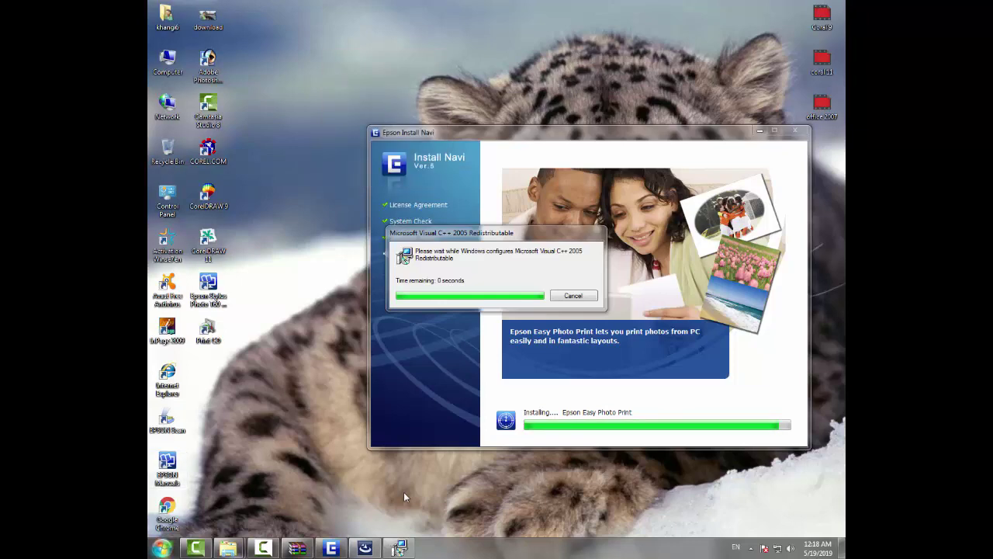
key("super")
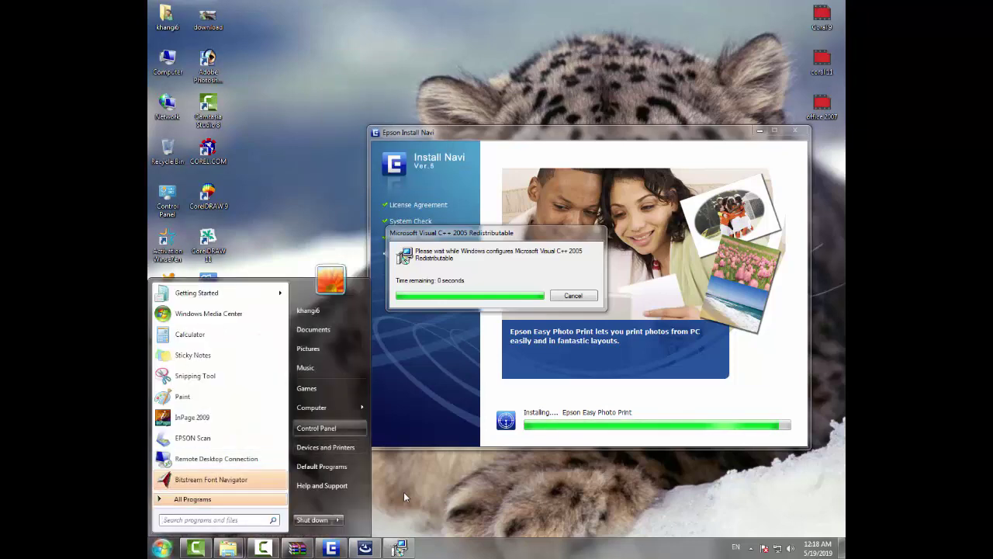
right_click(303, 125)
key("Down")
key("Down")
key("Down")
key("Return")
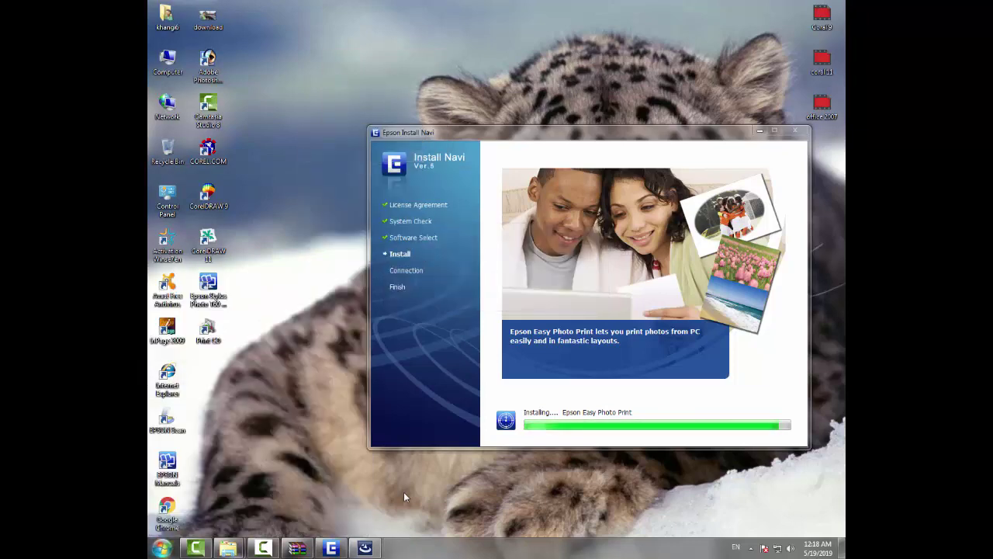
Step: Open Devices and Printers and check the general and hardware properties of the HP LaserJet M2727nf MFP
key("super")
left_click(341, 447)
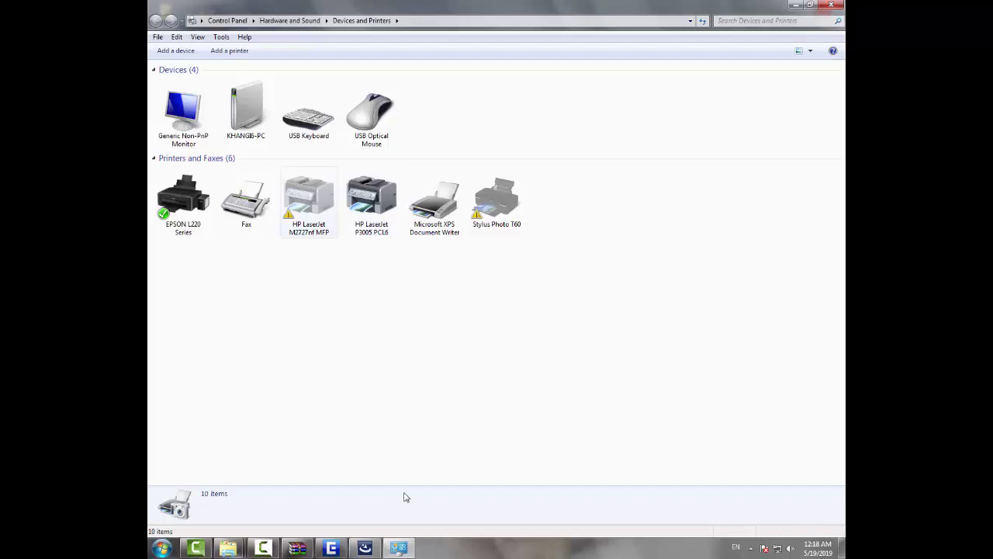
right_click(312, 199)
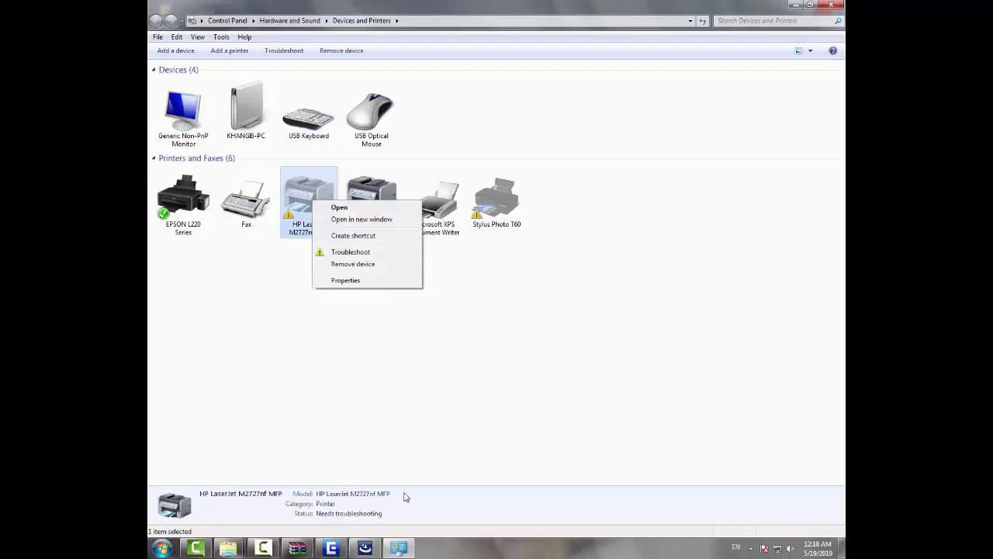
left_click(346, 280)
key("ctrl+Tab")
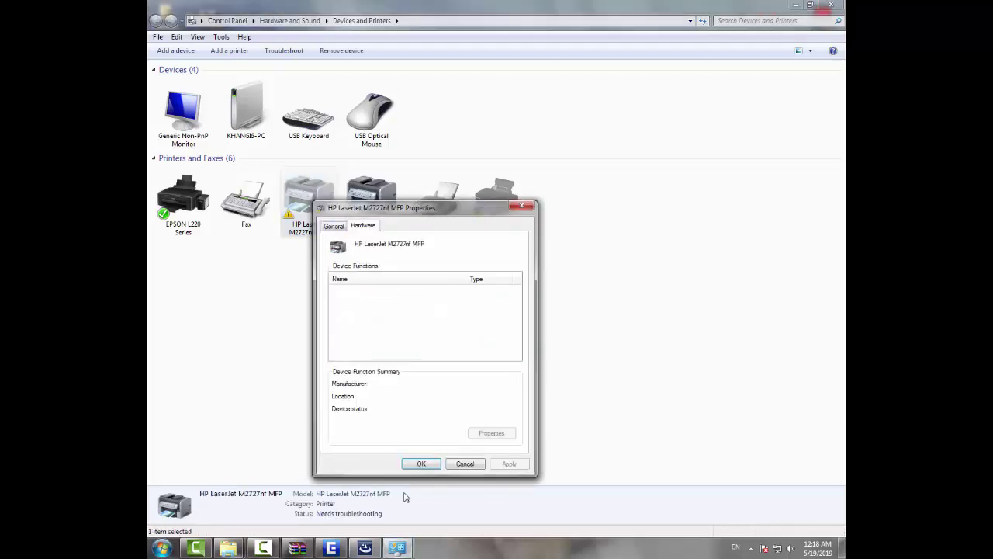
key("ctrl+Tab")
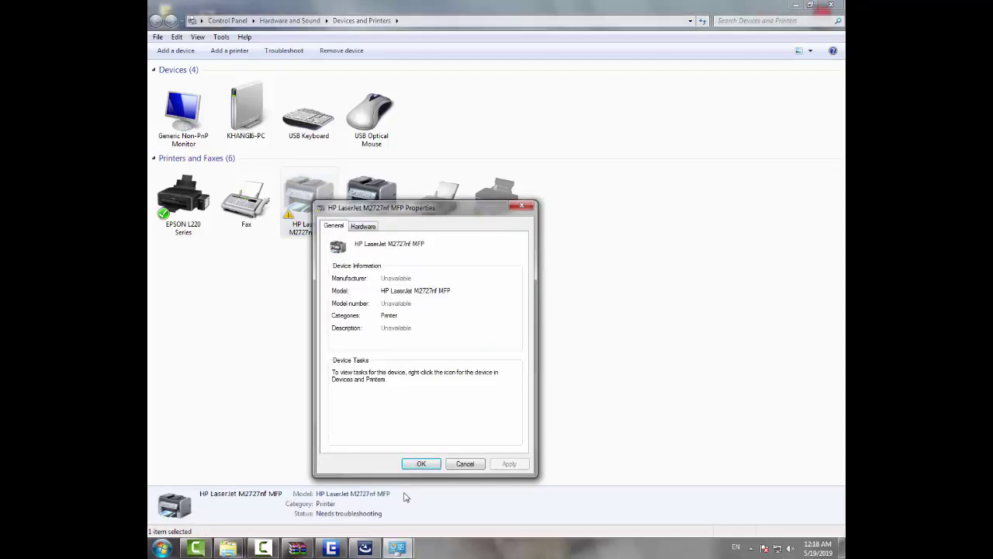
key("Escape")
Step: Look at the details of the Stylus Photo T60 and the EPSON L220 Series in the printer list
key("shift+F10")
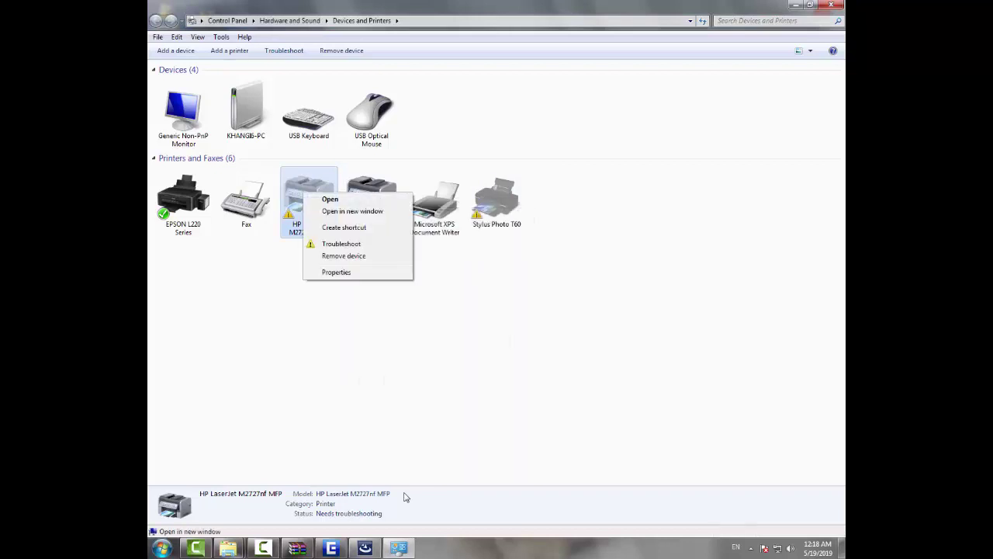
key("Up")
key("Escape")
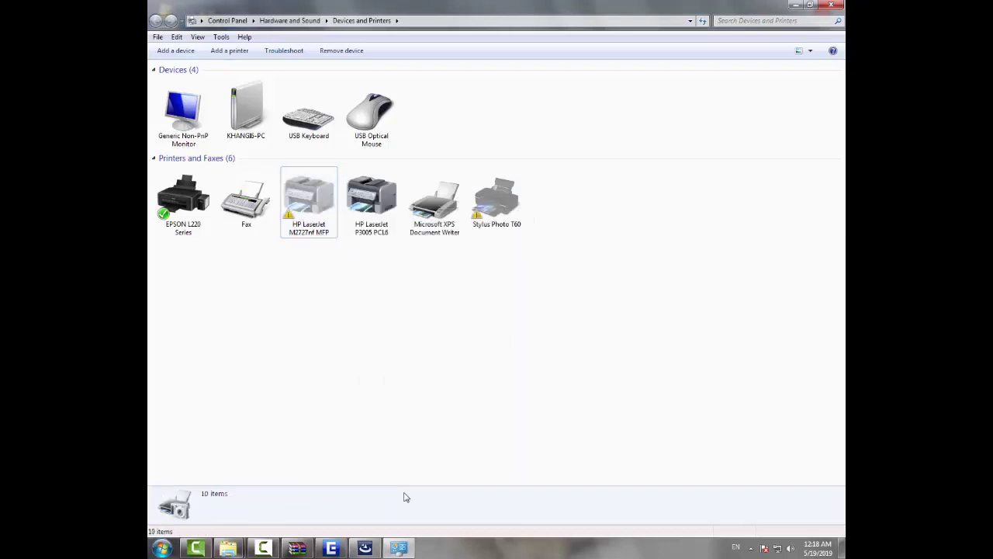
key("End")
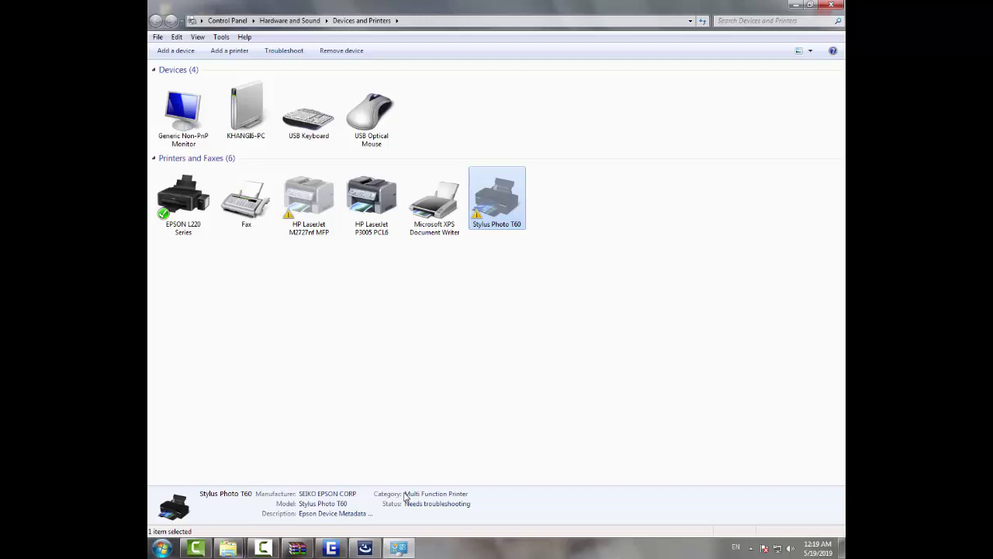
key("Home")
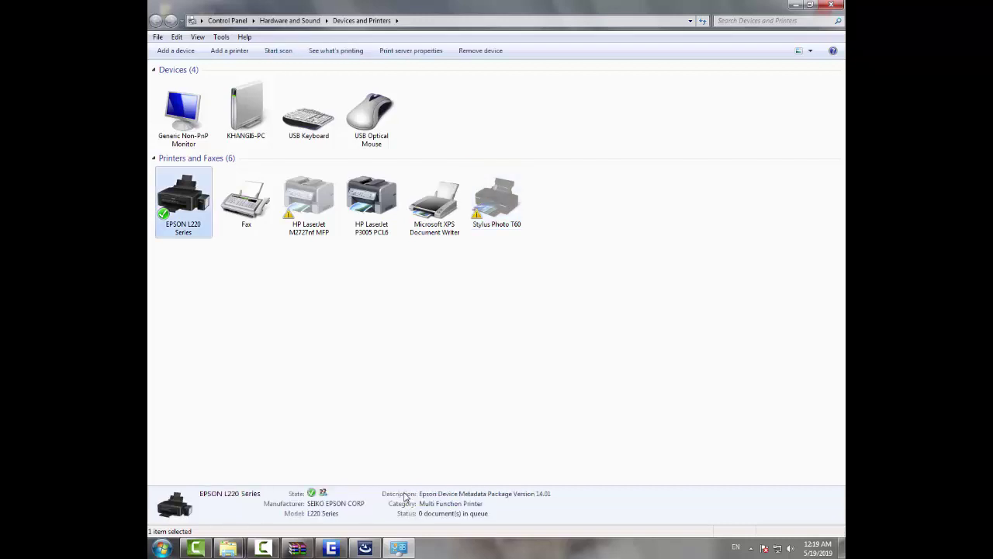
key("ctrl+space")
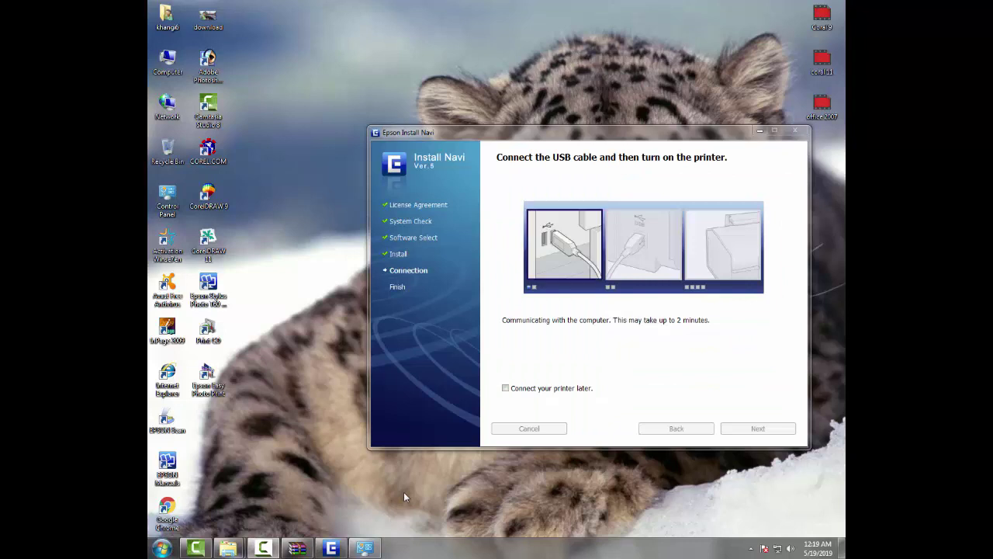
Step: Complete the installer's printer connection stage, acknowledge the print head alignment notice, and close the product registration prompt
key("space")
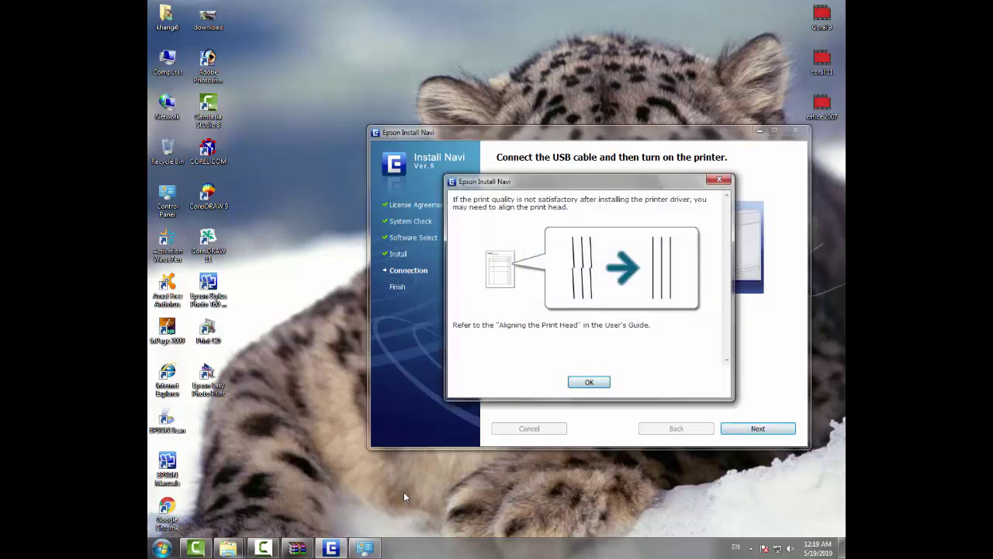
key("Return")
key("Return")
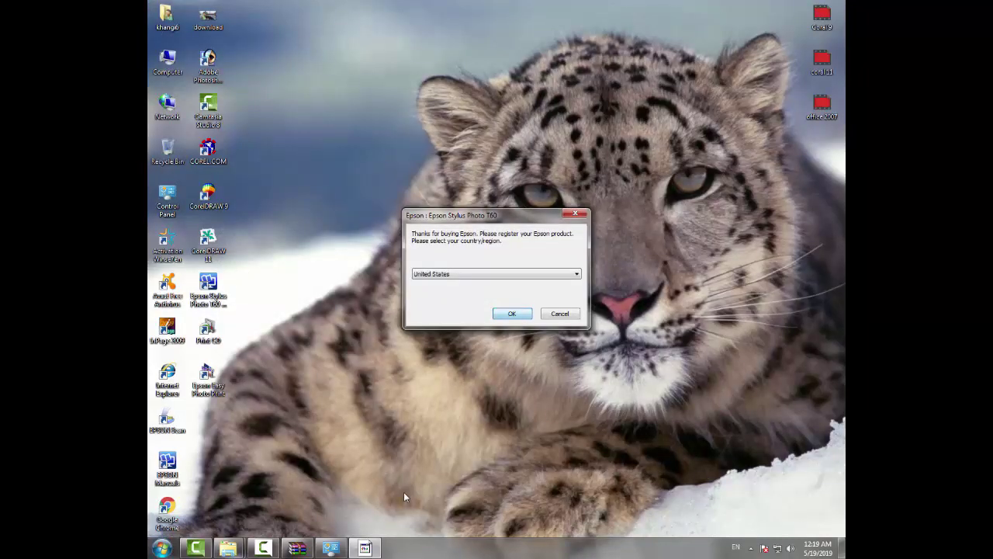
key("Escape")
key("shift+F10")
key("Down")
key("Down")
key("Down")
key("Return")
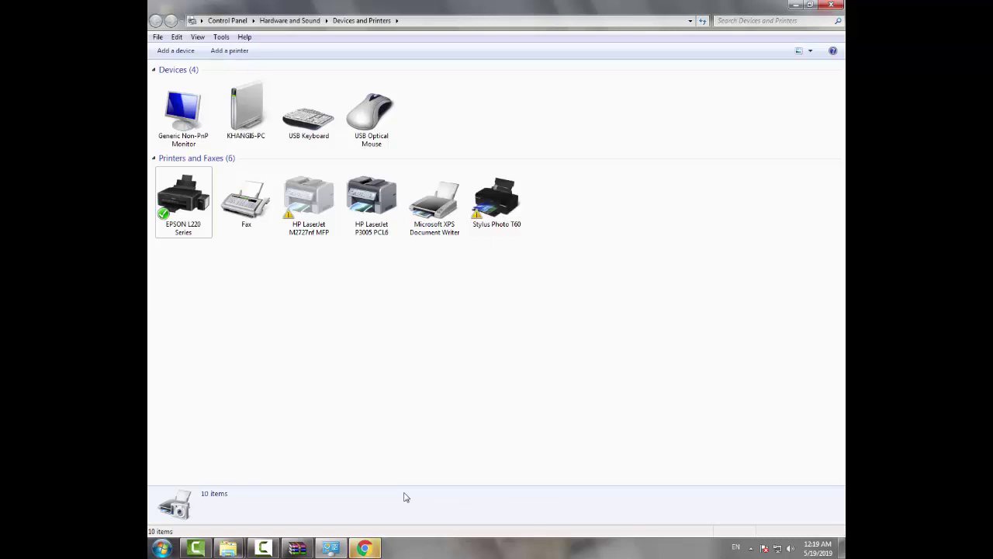
Step: Refresh the list of devices and printers
key("shift+F10")
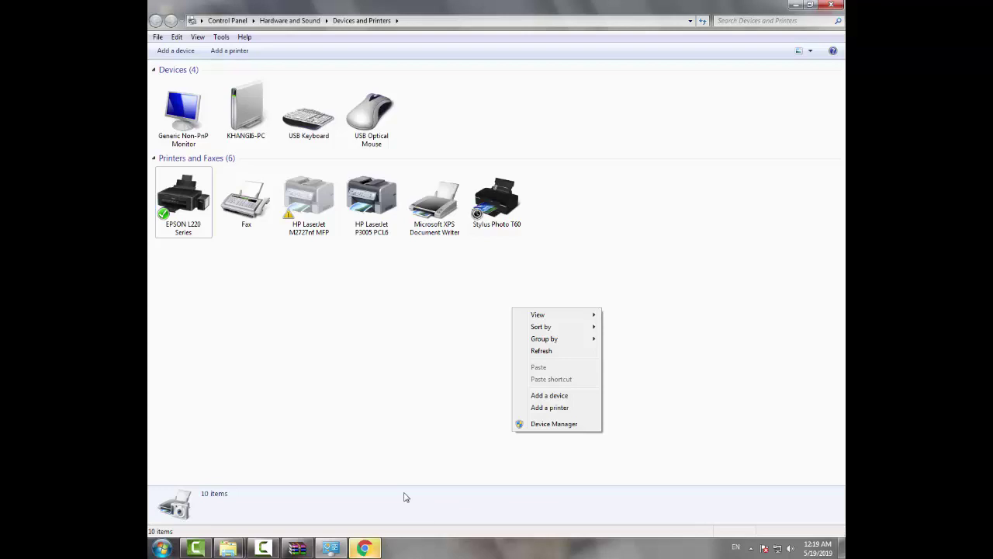
key("Down")
key("Down")
key("Down")
key("Down")
key("Up")
key("Down")
key("Return")
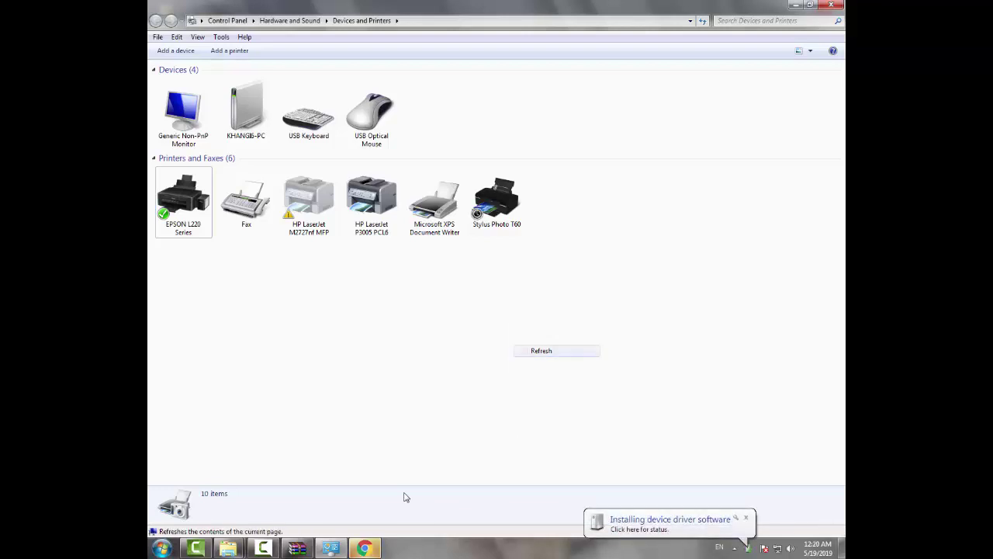